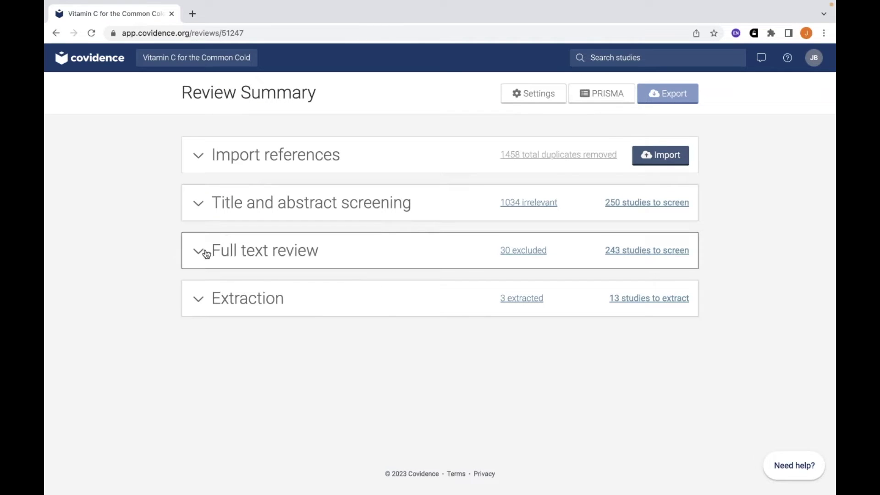
Go to the review's extraction stage, list the studies not started, and open the Data Extraction Template for editing
left_click(318, 304)
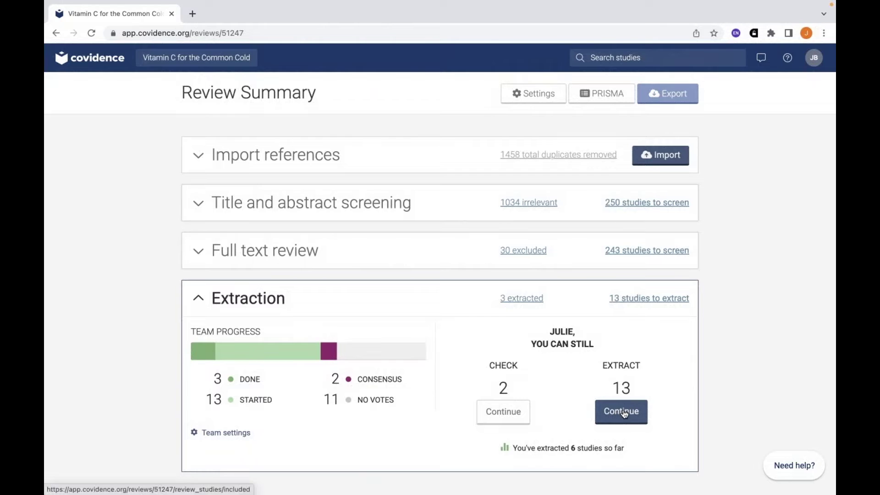
left_click(624, 415)
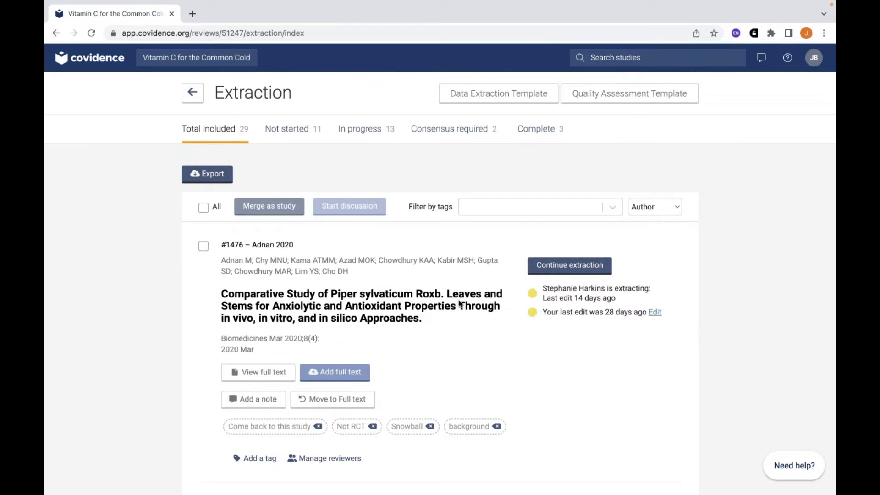
left_click(290, 133)
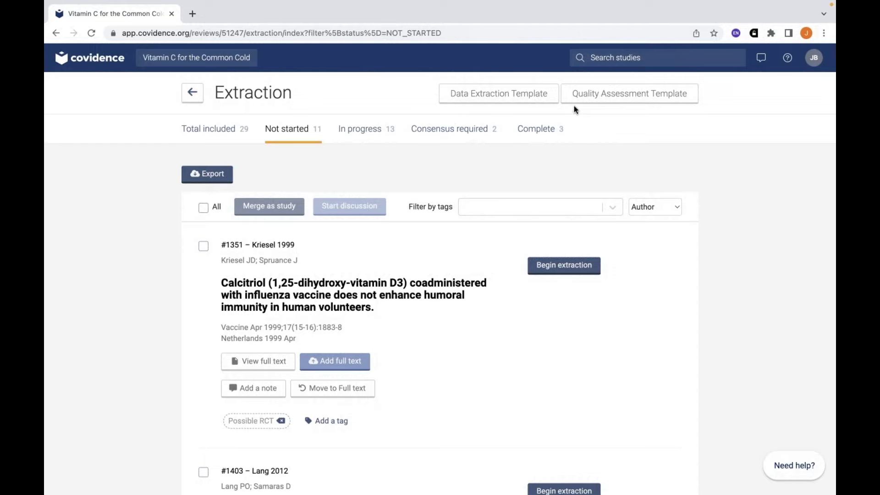
left_click(475, 94)
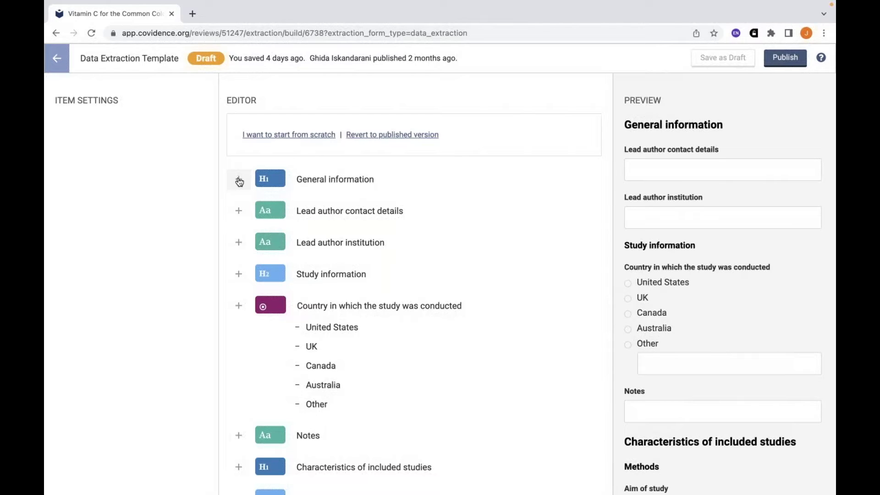
left_click(238, 180)
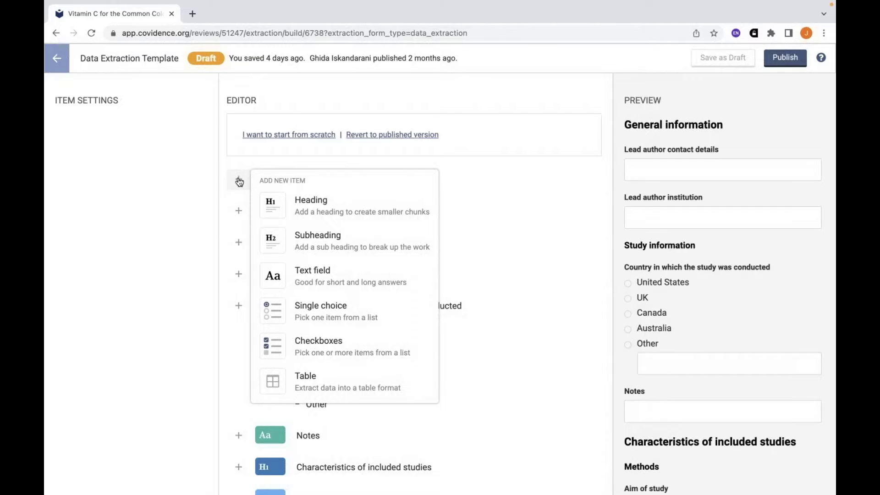
left_click(561, 202)
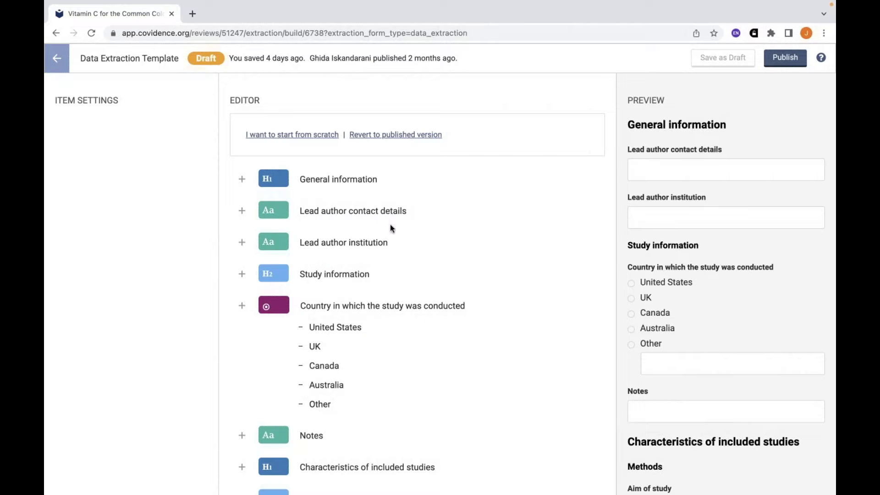
scroll(412, 224, "down", 2)
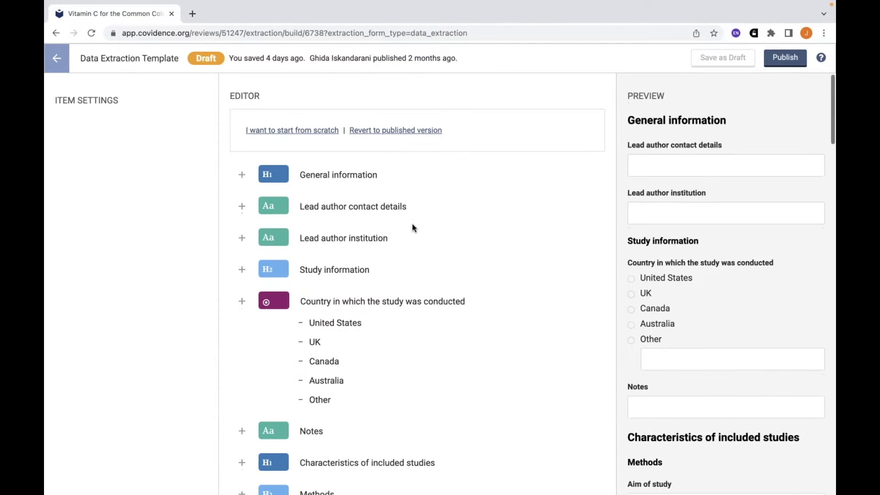
scroll(410, 223, "up", 1)
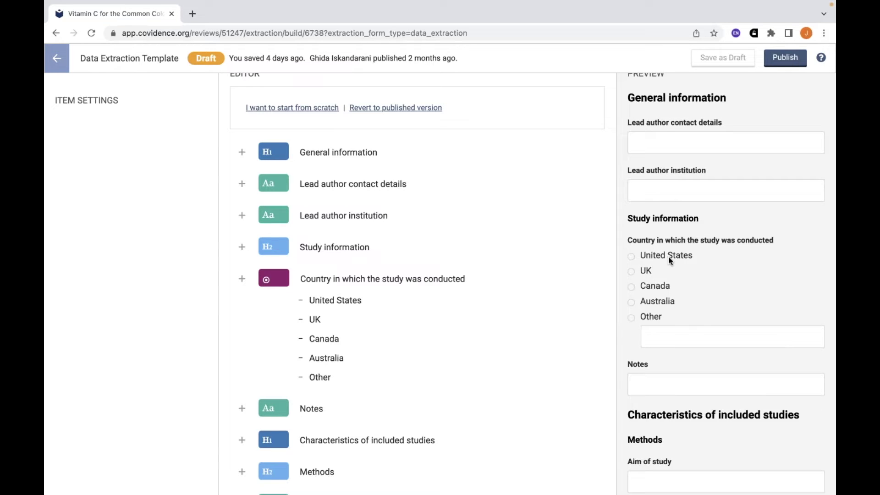
Add a single-choice item below the question on the country of the study, and delete it again
left_click(244, 281)
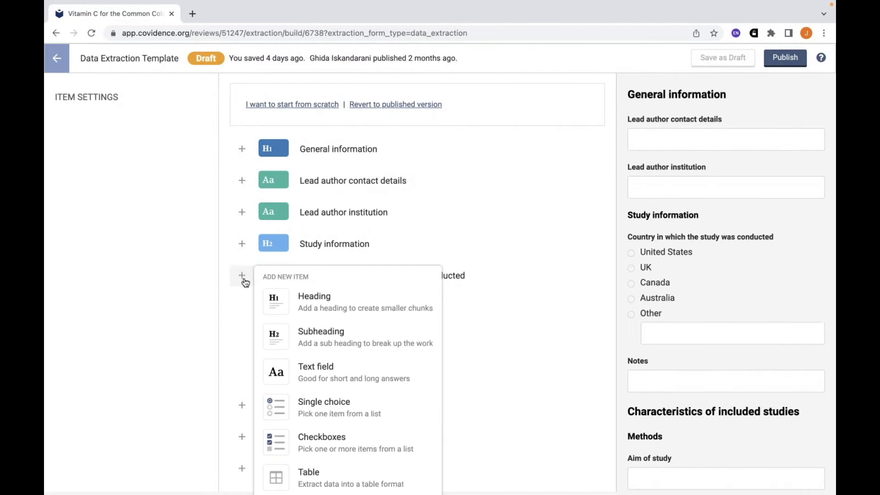
left_click(325, 410)
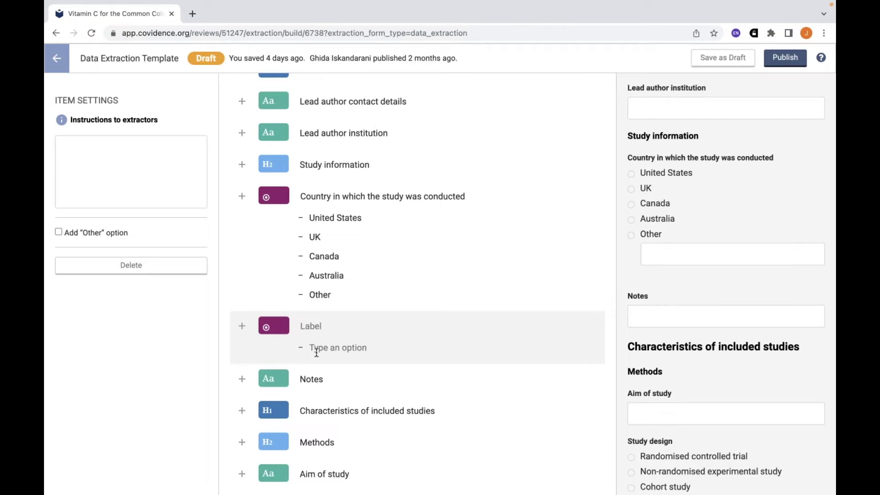
left_click(122, 266)
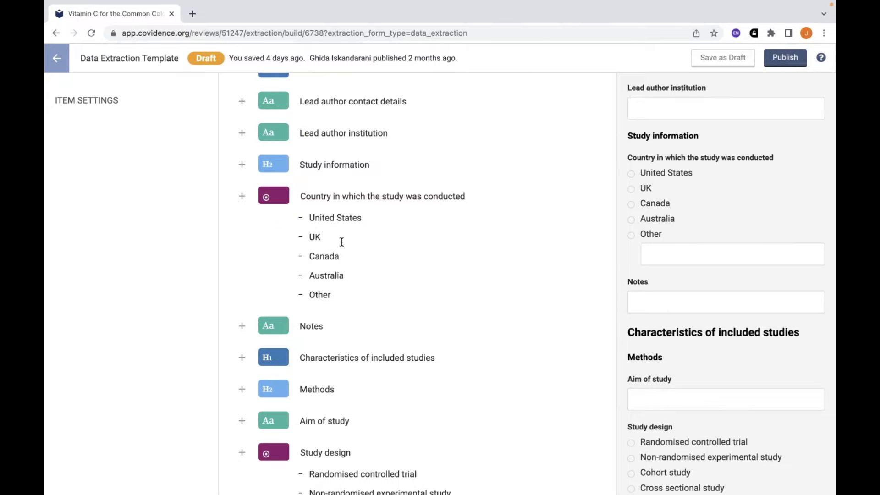
Add "New Zealand" as an option after Australia in the question on the country in which the study was conducted
left_click(347, 275)
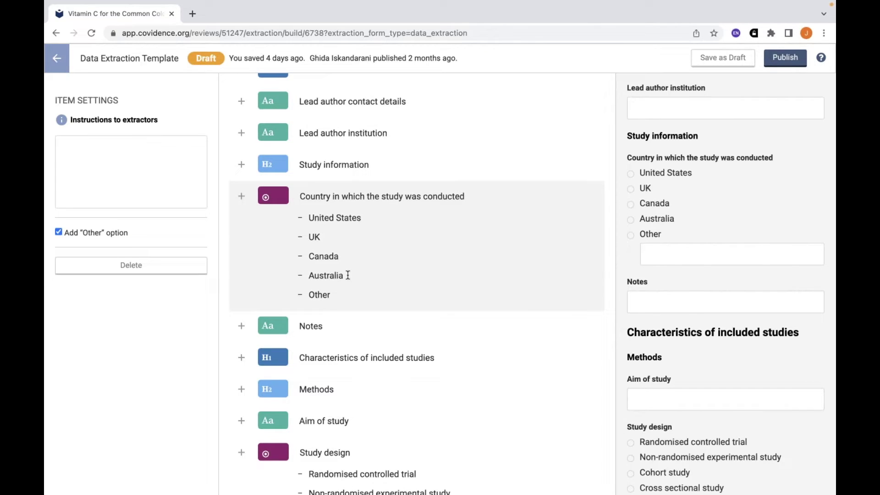
key("Return")
type("New Zealand")
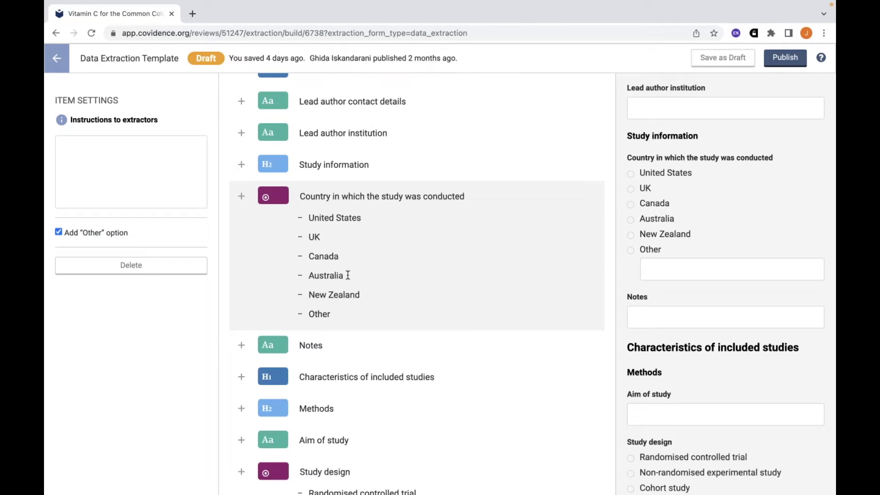
Add a "Taiwan" option below New Zealand in the country question, and remove it again
key("Return")
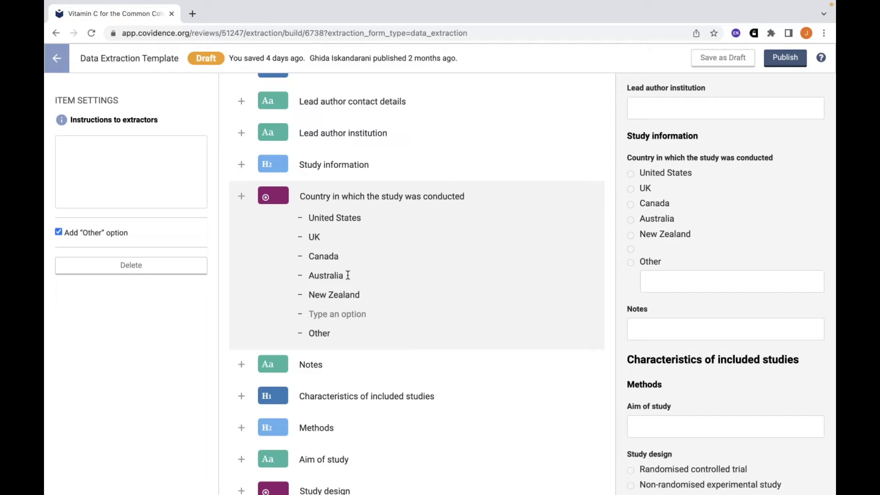
type("Taiwan")
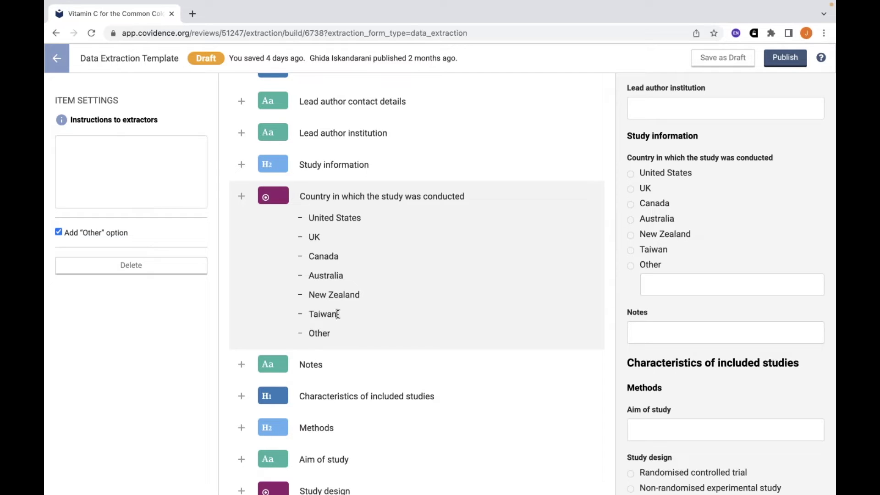
left_click_drag(340, 314, 297, 308)
key("BackSpace")
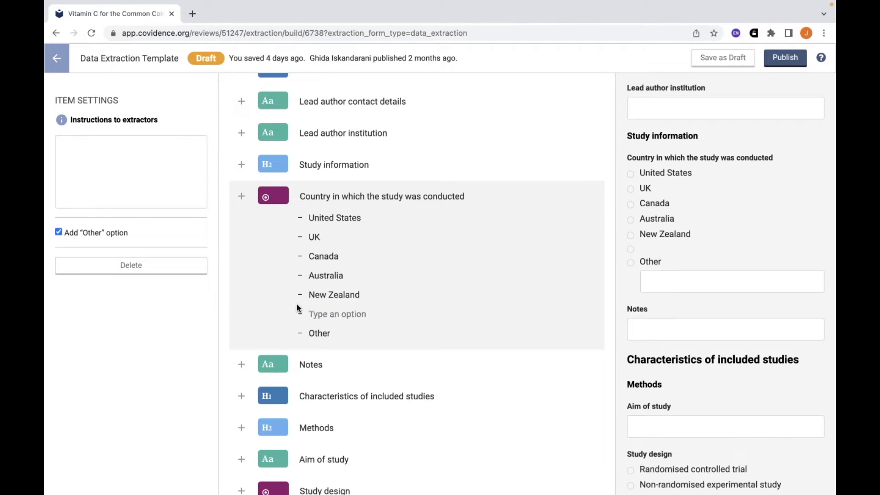
key("BackSpace")
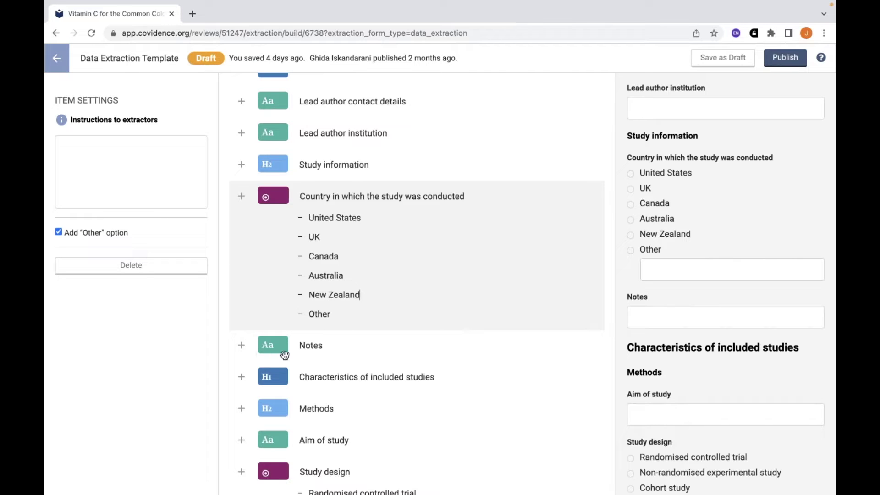
Add a text field below the Notes item and label it "Department of lead author"
left_click(242, 346)
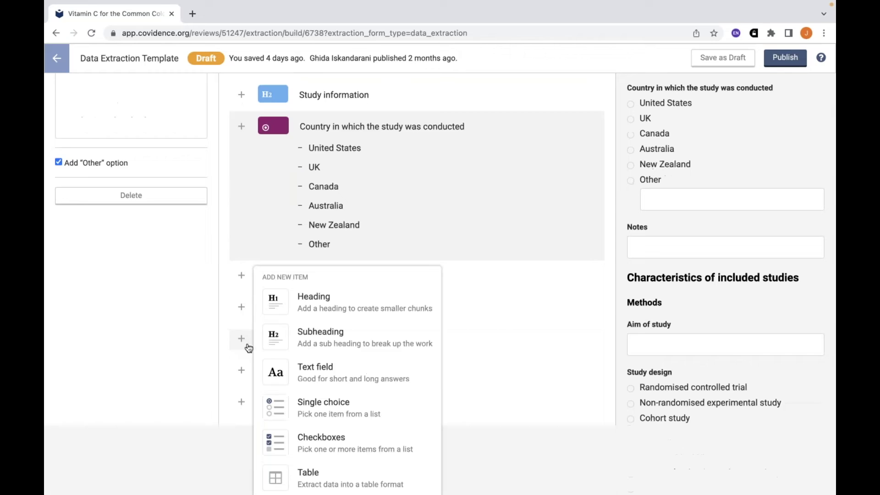
left_click(314, 368)
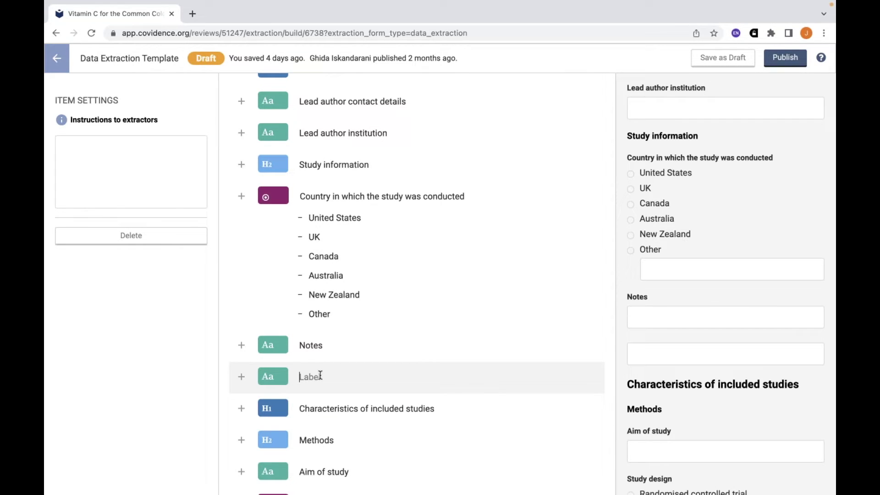
type("More")
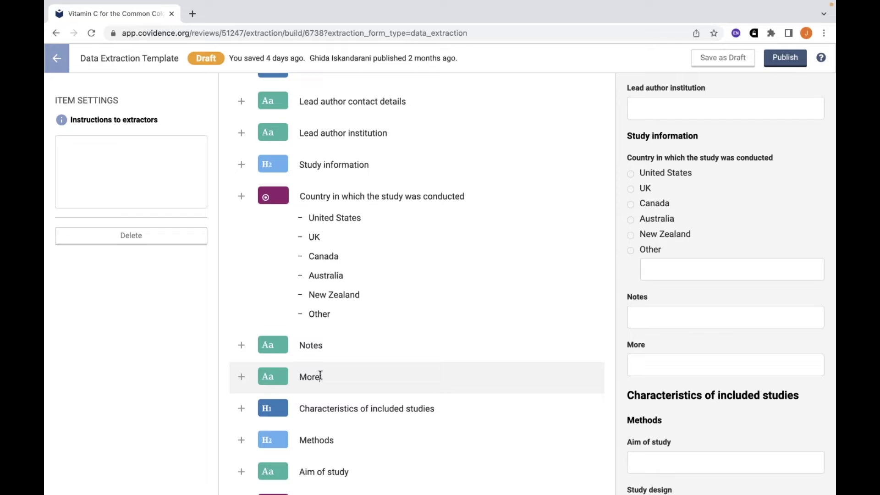
key("BackSpace")
key("BackSpace")
key("BackSpace")
key("BackSpace")
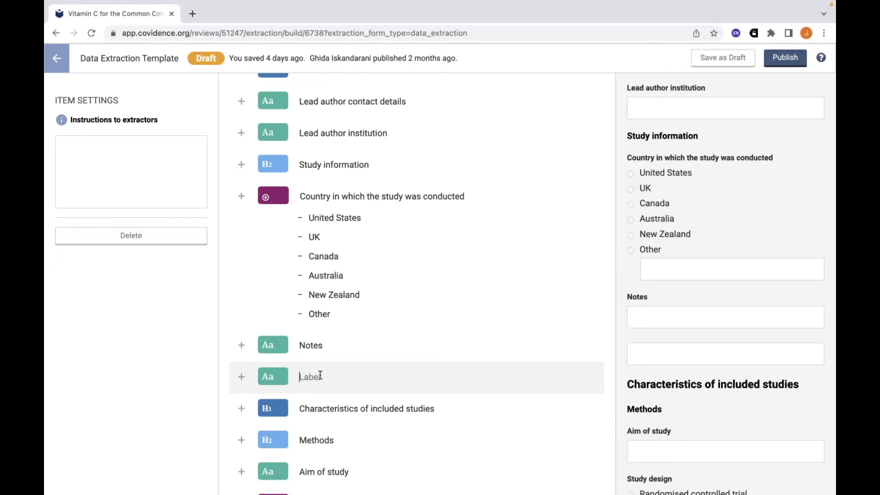
type("Depart")
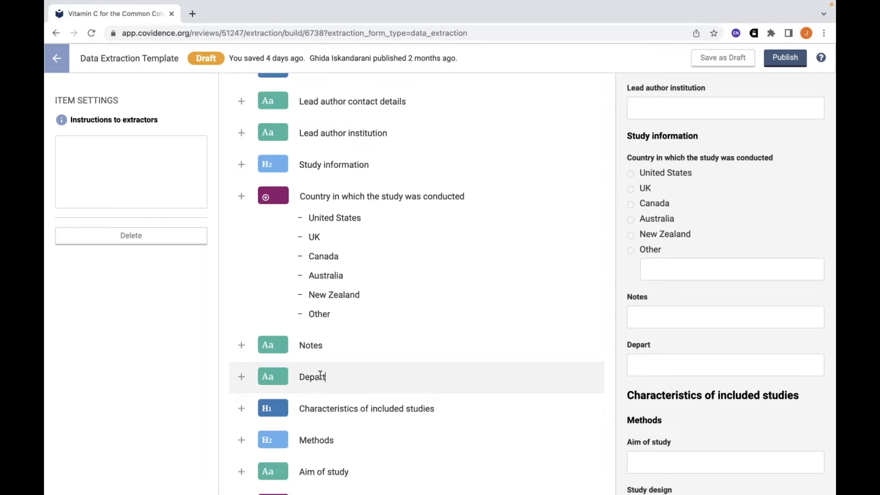
type("ment of lead author")
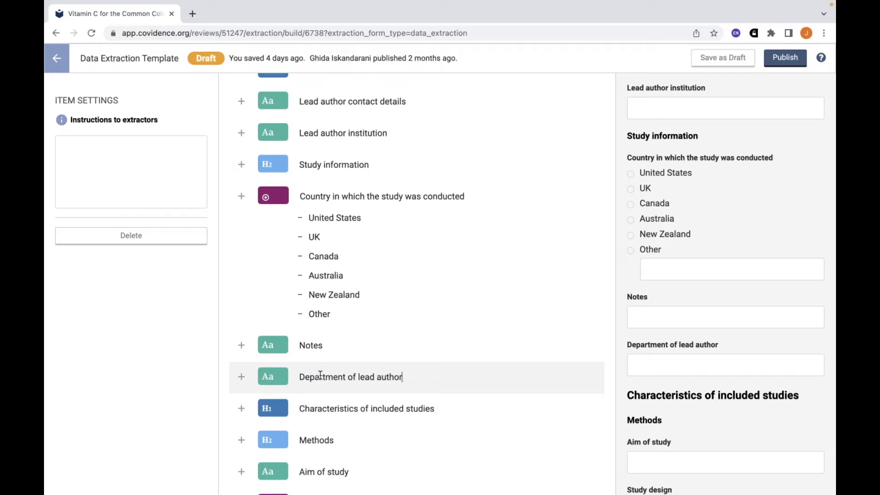
key("Return")
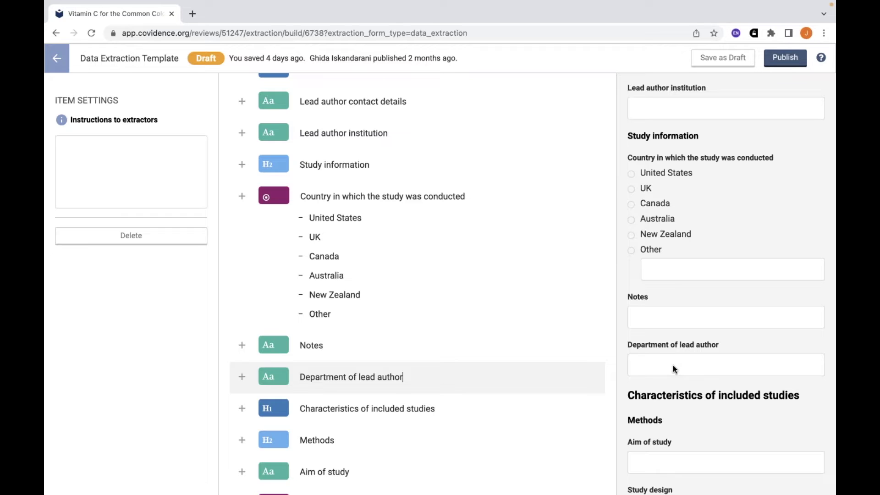
Review the template's items from General information through Study design, and the item types available for adding
left_click(242, 379)
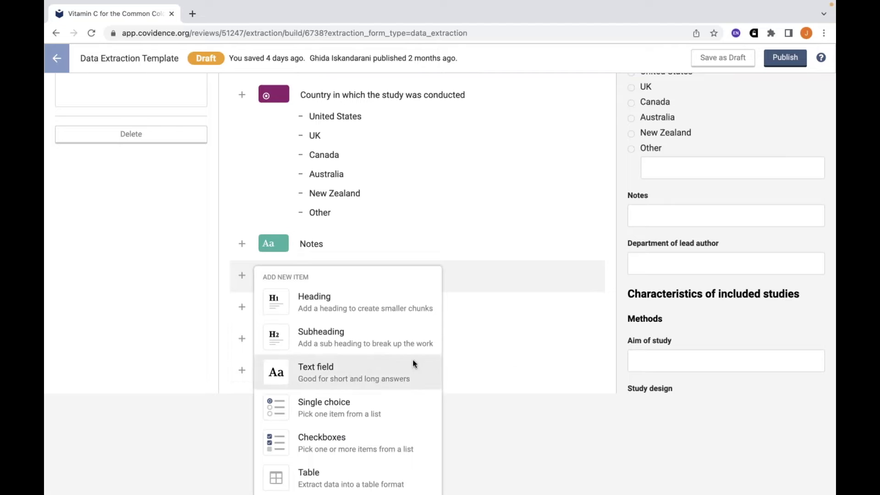
left_click(139, 139)
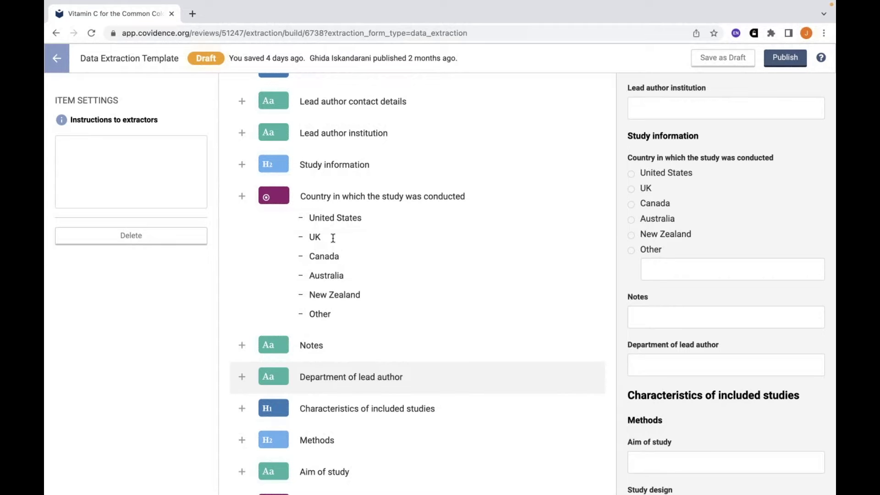
scroll(374, 258, "down", 2)
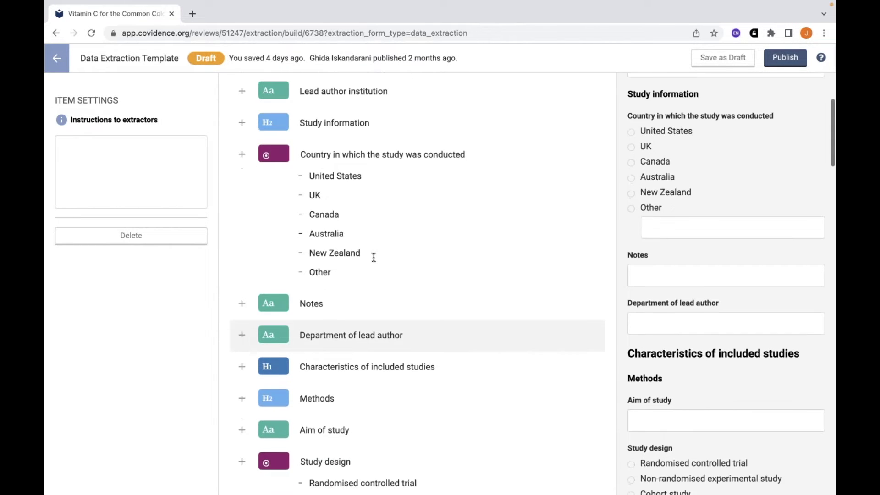
scroll(359, 394, "down", 1)
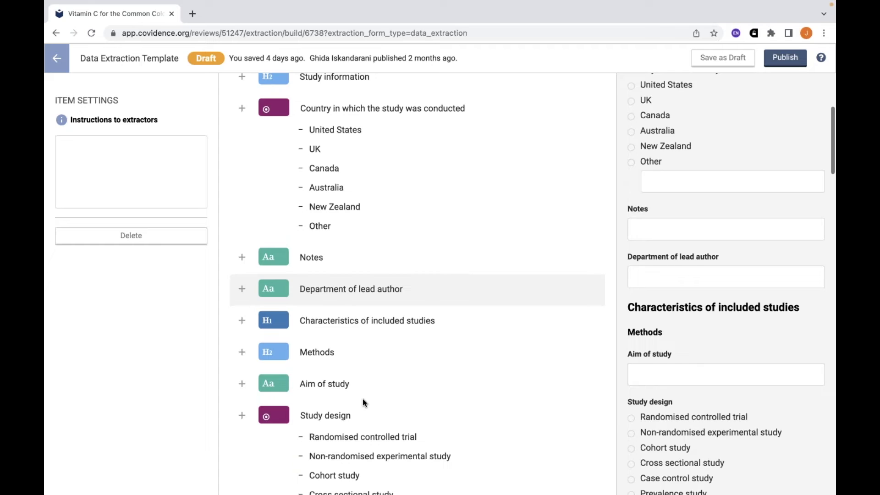
scroll(363, 403, "down", 2)
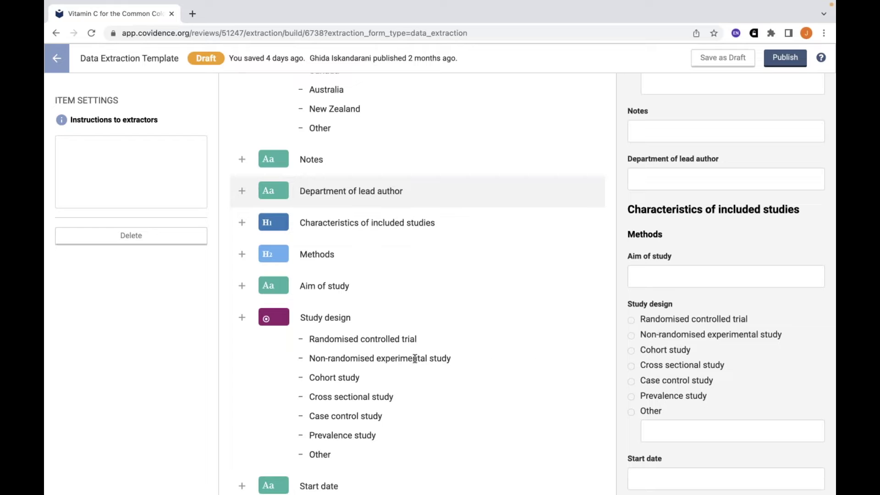
scroll(424, 355, "down", 2)
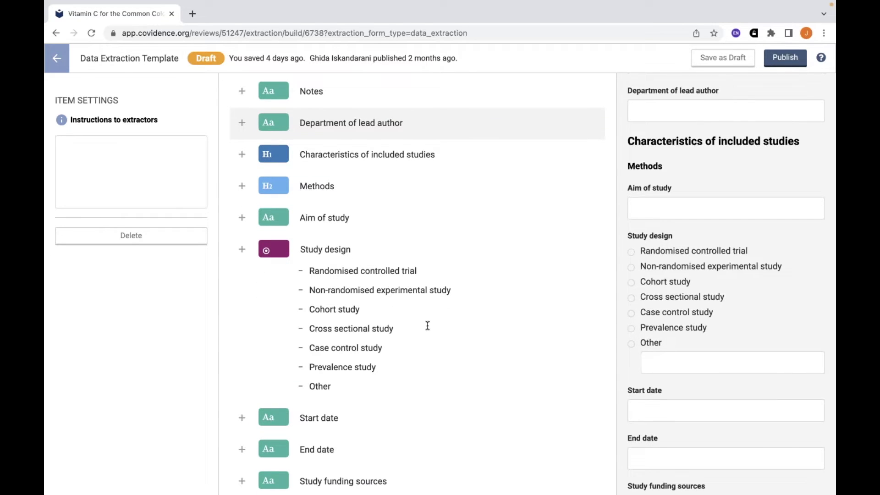
scroll(408, 308, "up", 2)
scroll(409, 336, "up", 10)
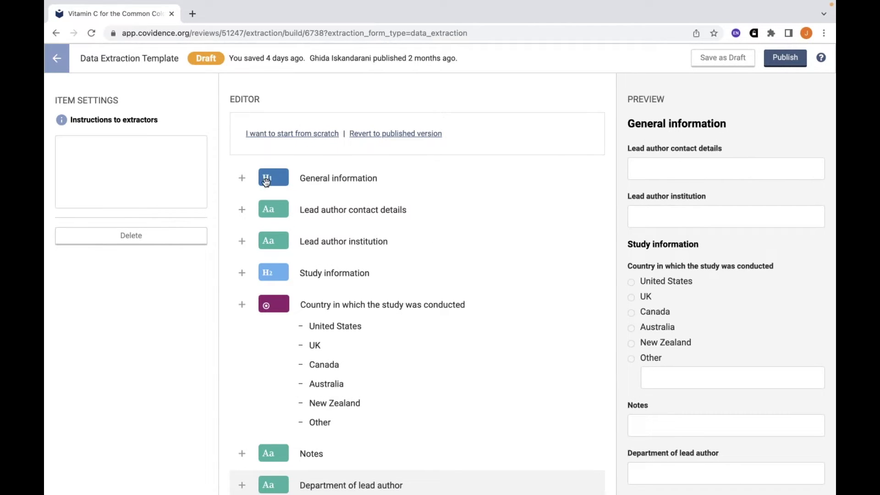
left_click(242, 178)
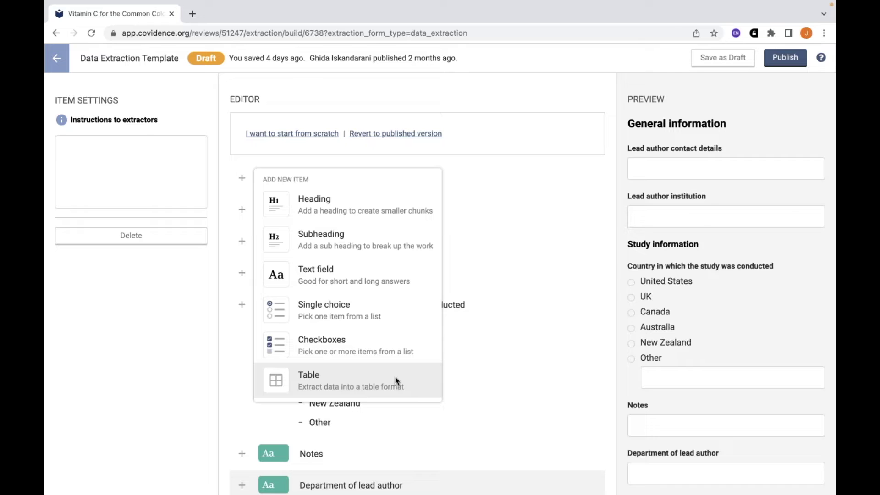
left_click(483, 376)
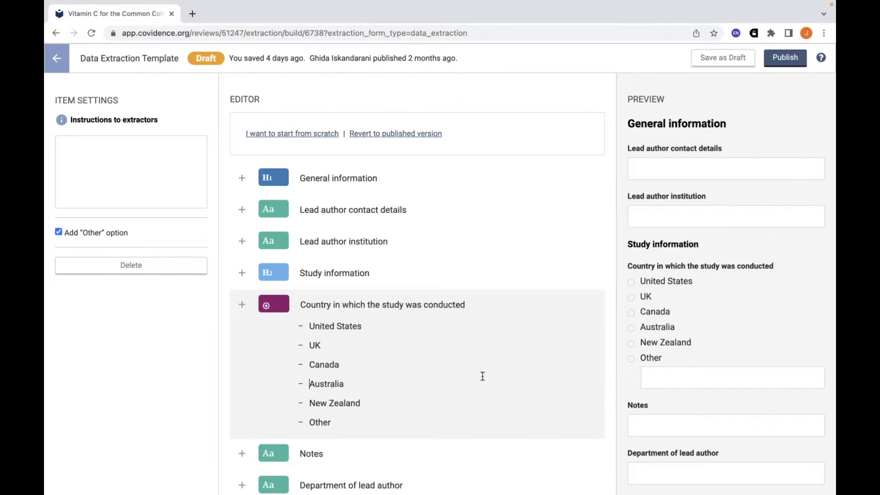
scroll(483, 376, "down", 6)
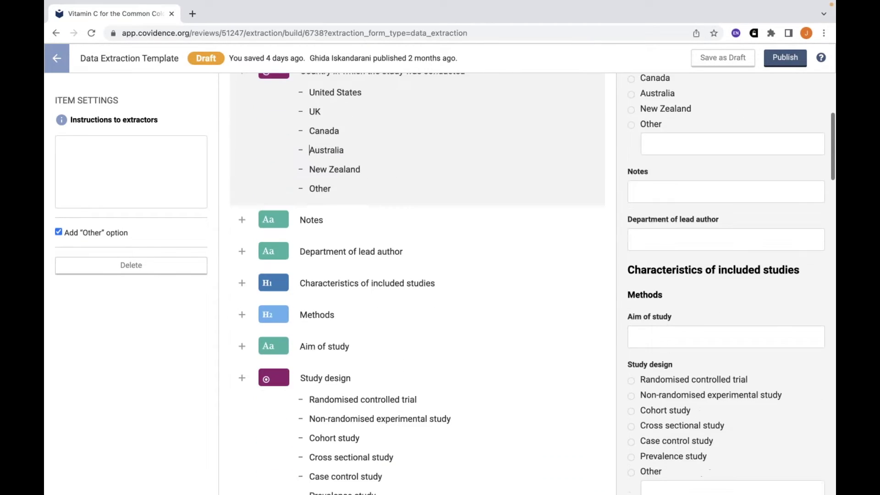
scroll(483, 376, "down", 3)
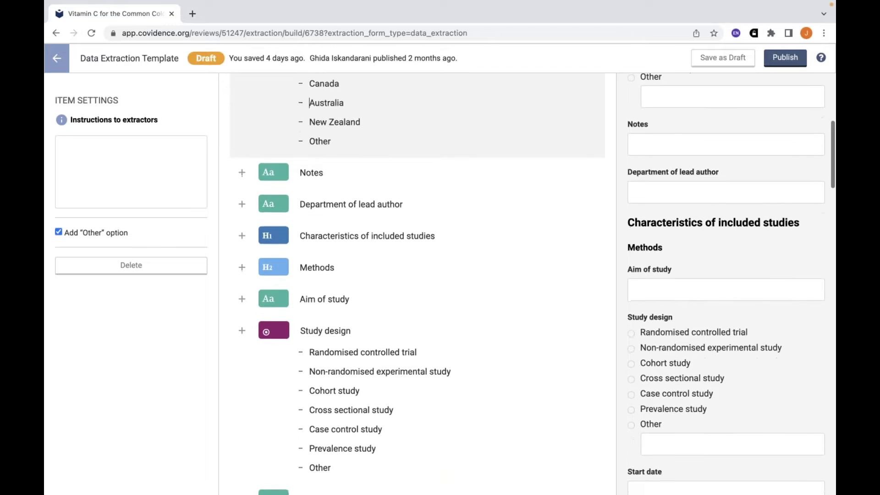
Review the template items from Study design to Study Outcomes, including the settings of Sample size and the Participants baseline characteristics table
scroll(527, 284, "down", 5)
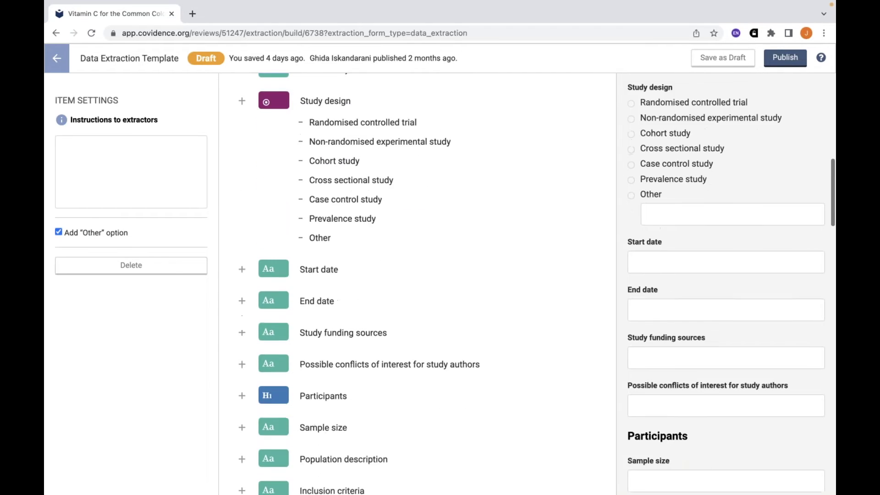
scroll(528, 284, "down", 2)
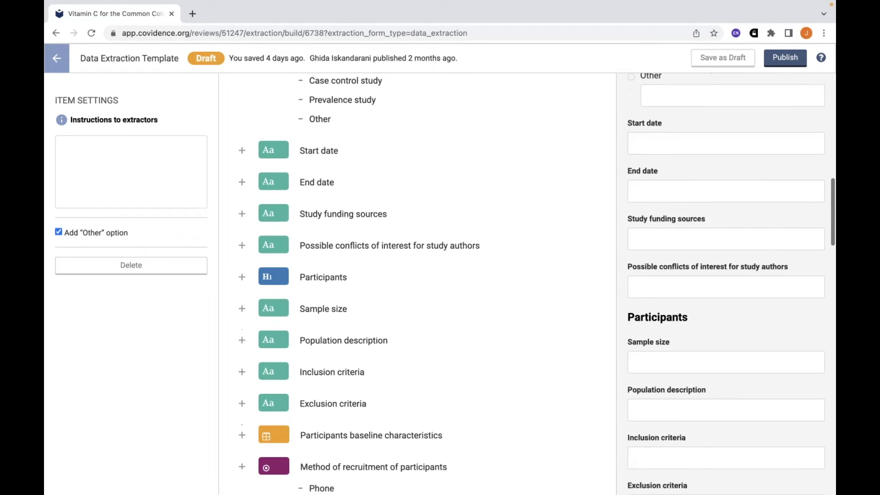
scroll(252, 239, "down", 1)
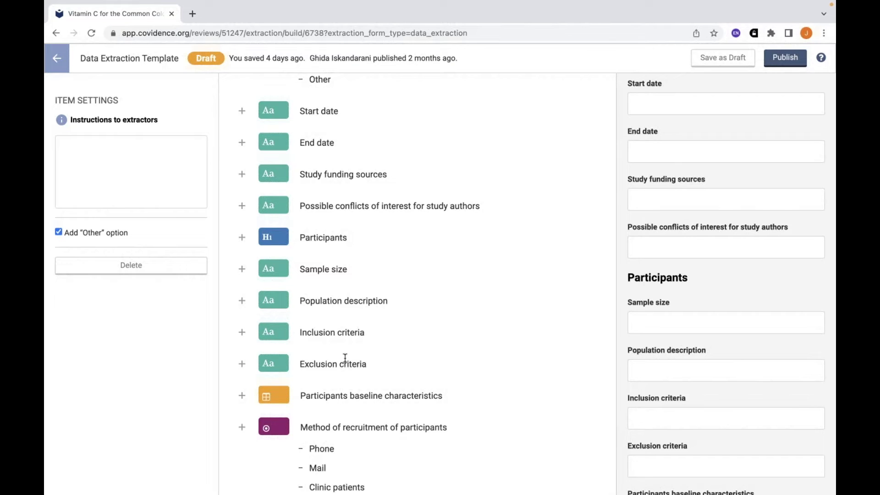
scroll(345, 358, "down", 2)
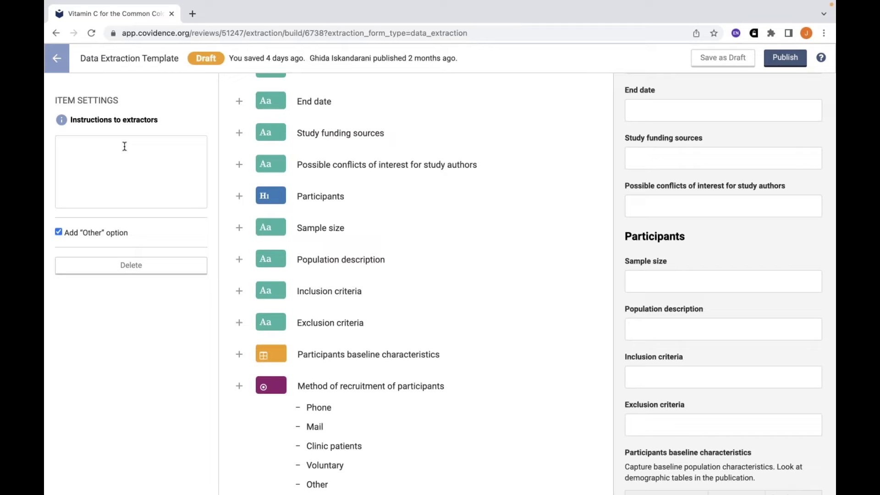
left_click(314, 228)
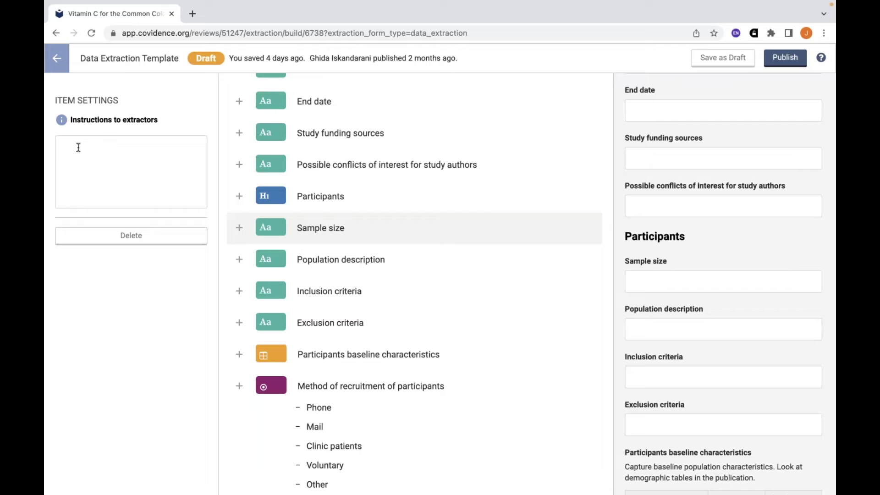
left_click(350, 354)
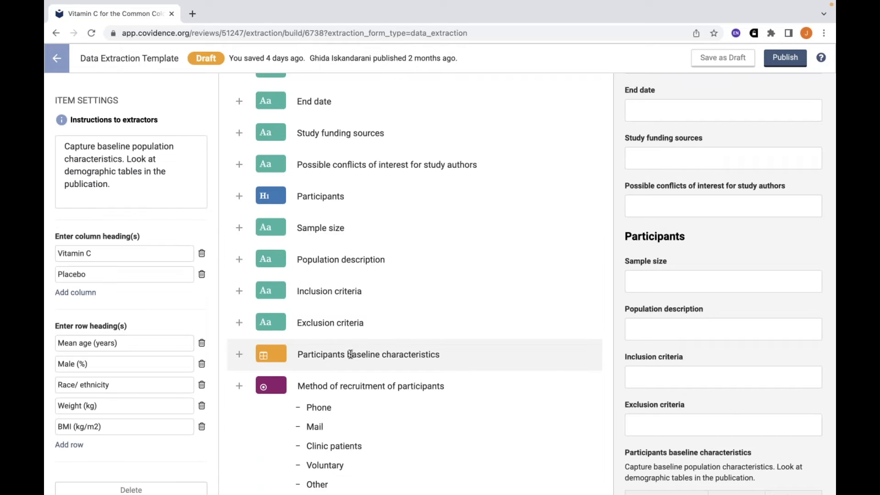
scroll(351, 355, "down", 2)
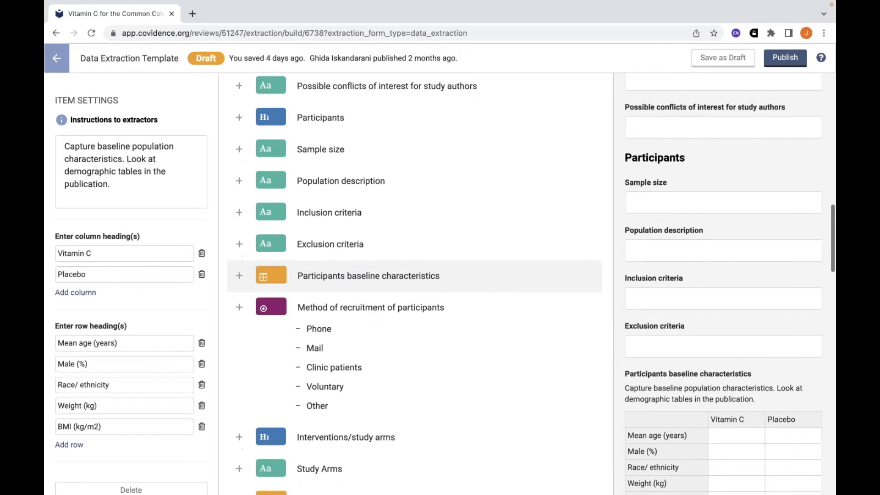
scroll(322, 325, "down", 1)
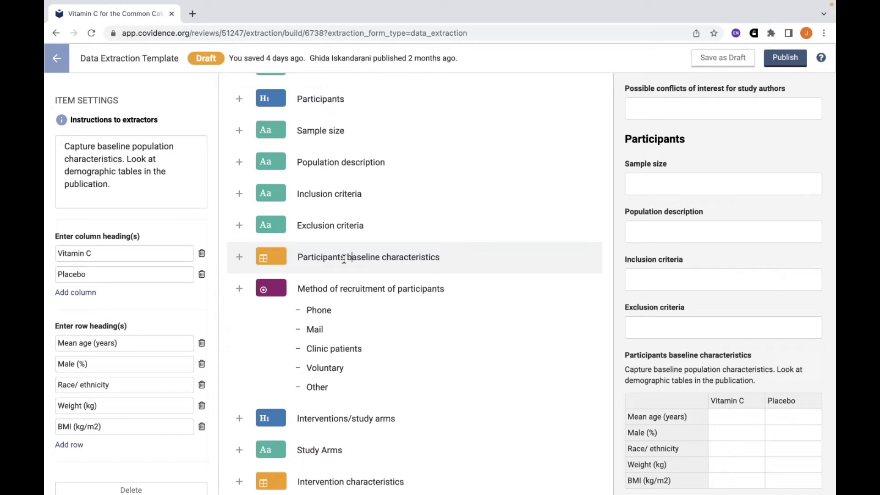
scroll(697, 325, "down", 2)
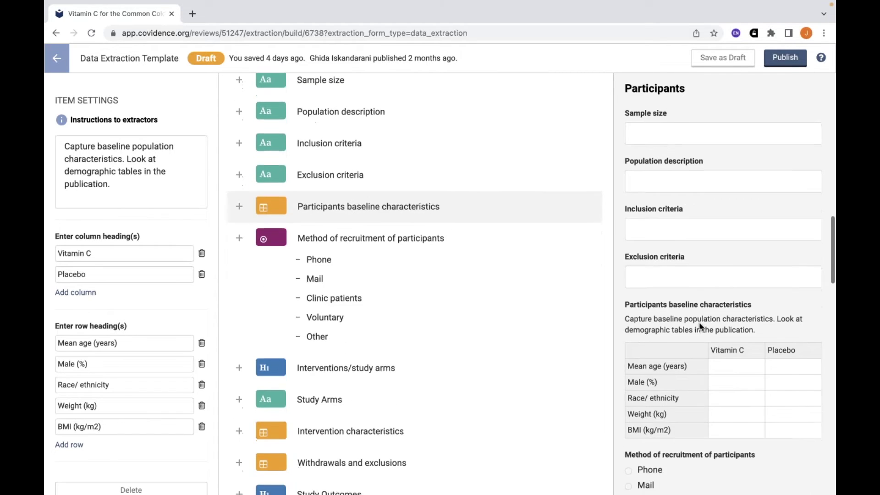
scroll(700, 323, "down", 1)
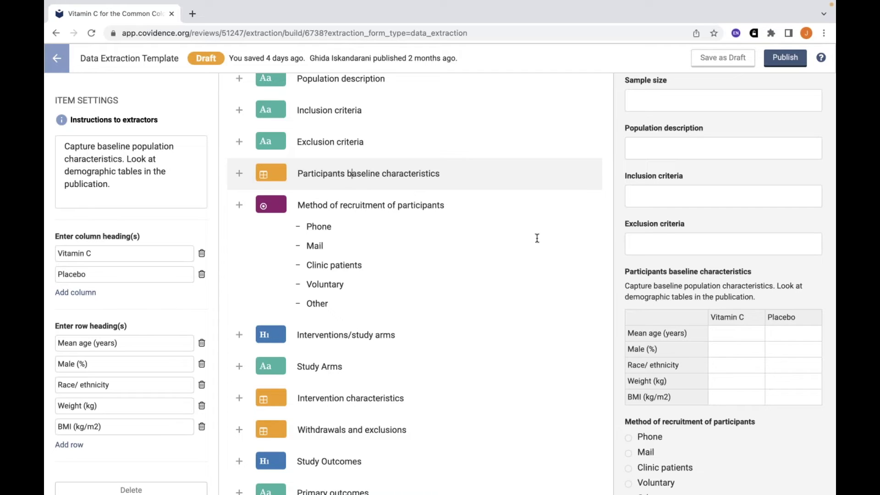
Add a table below Participants baseline characteristics and name its two columns "Vitamin C" and "Placebo"
left_click(239, 175)
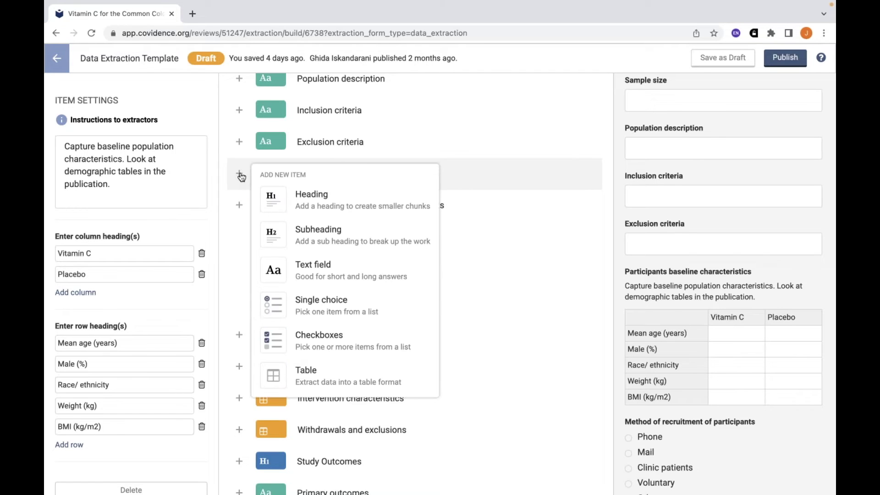
left_click(314, 376)
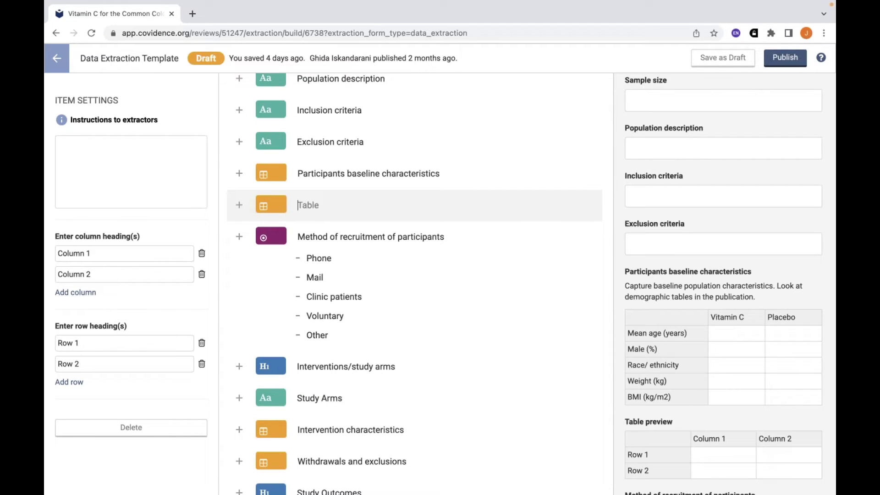
scroll(673, 388, "down", 1)
scroll(778, 419, "down", 1)
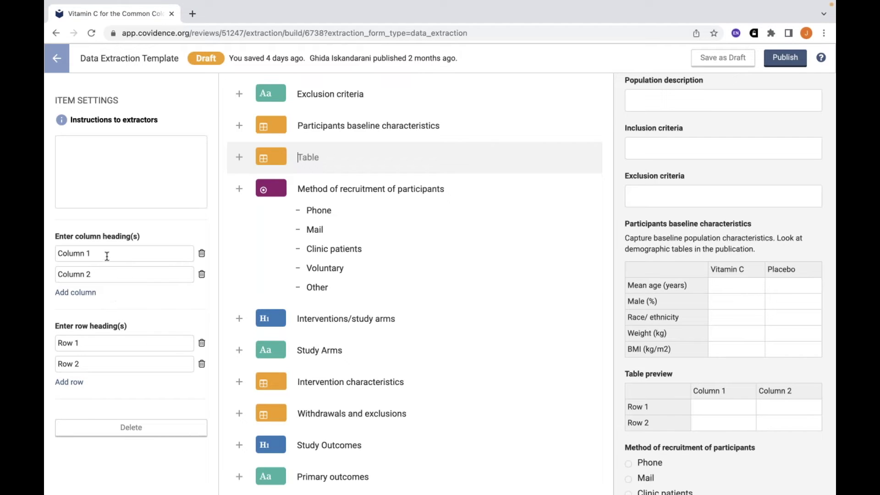
left_click_drag(106, 252, 50, 257)
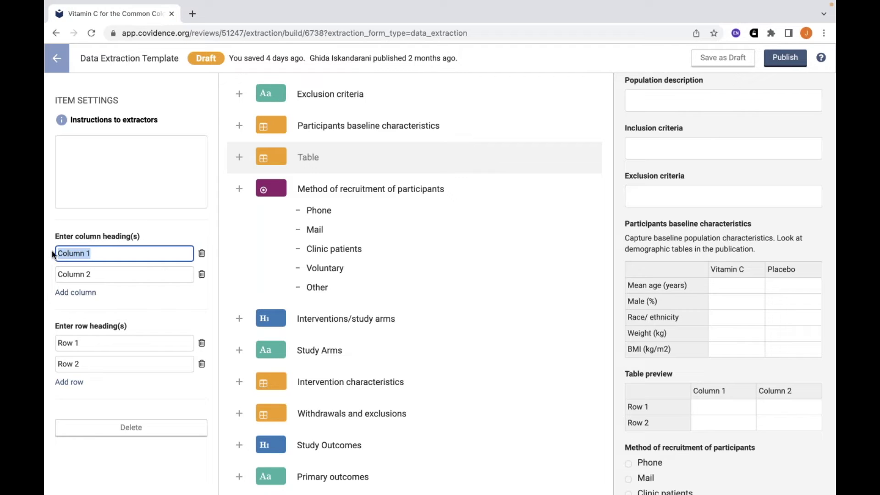
type("Vitamin C")
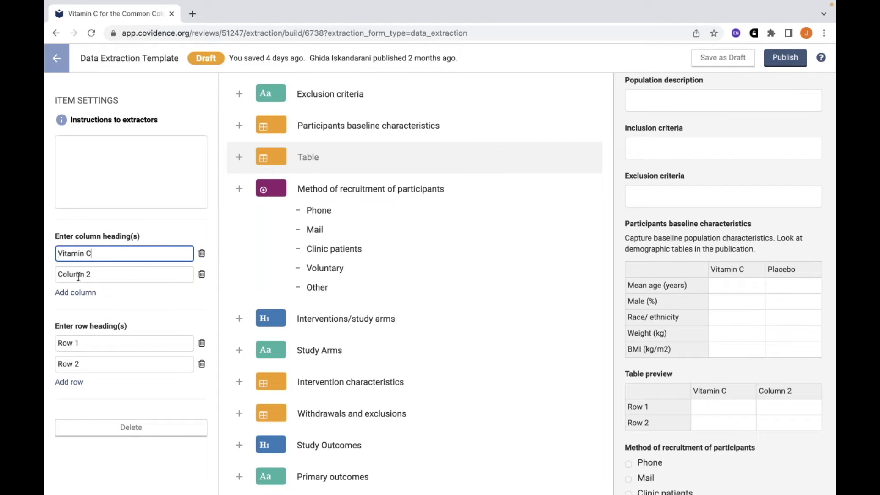
left_click_drag(102, 275, 50, 274)
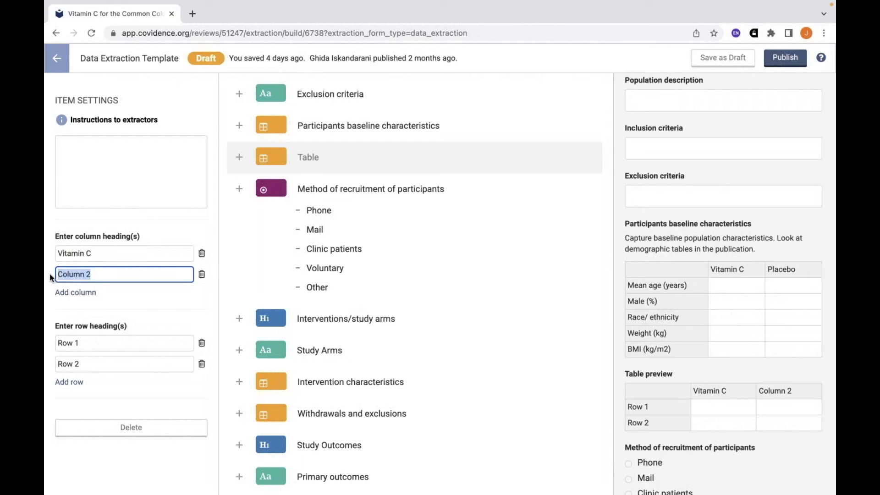
type("Placebo")
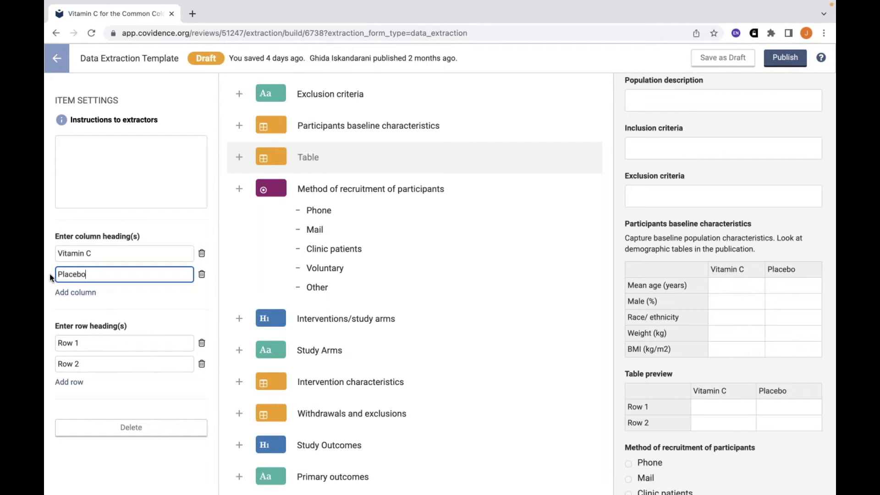
Name the new table's two rows "Mean age (years)" and "Male (%)"
left_click(93, 341)
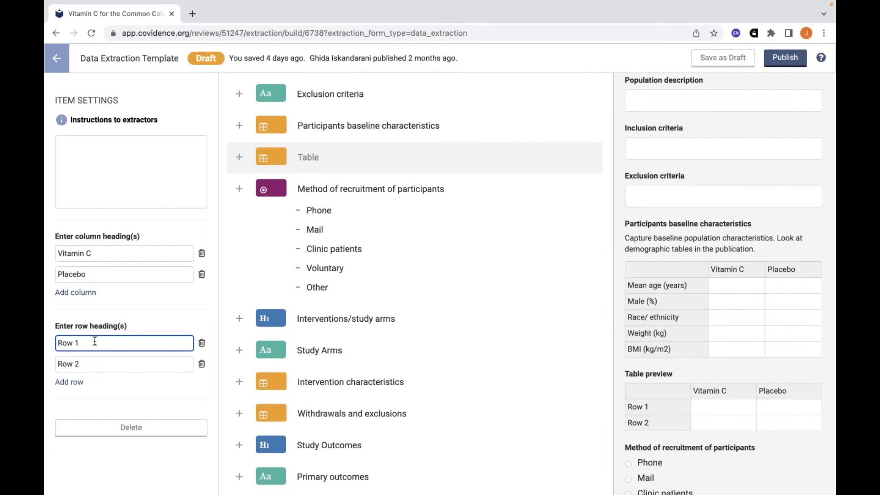
left_click_drag(86, 342, 44, 344)
type("Mean age (years)")
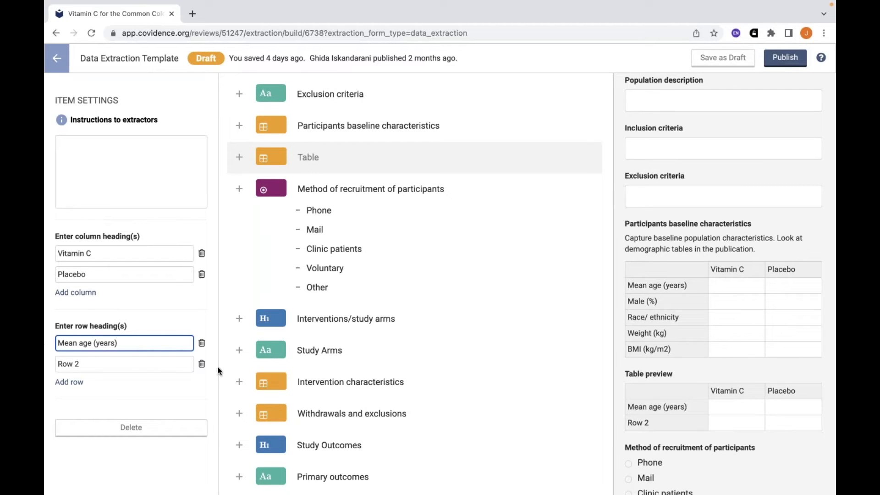
left_click(122, 363)
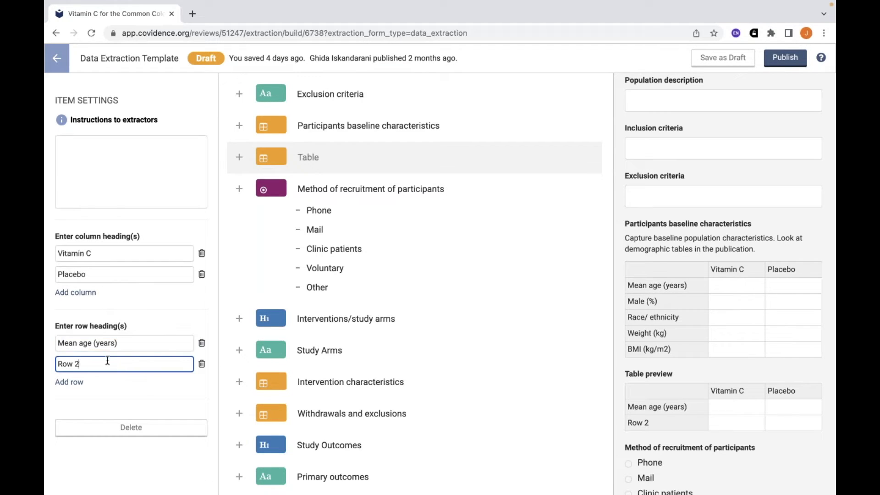
left_click_drag(107, 361, 52, 366)
type("Male (%)")
Add extra blank columns to the new table after Placebo, and remove them again
left_click(74, 292)
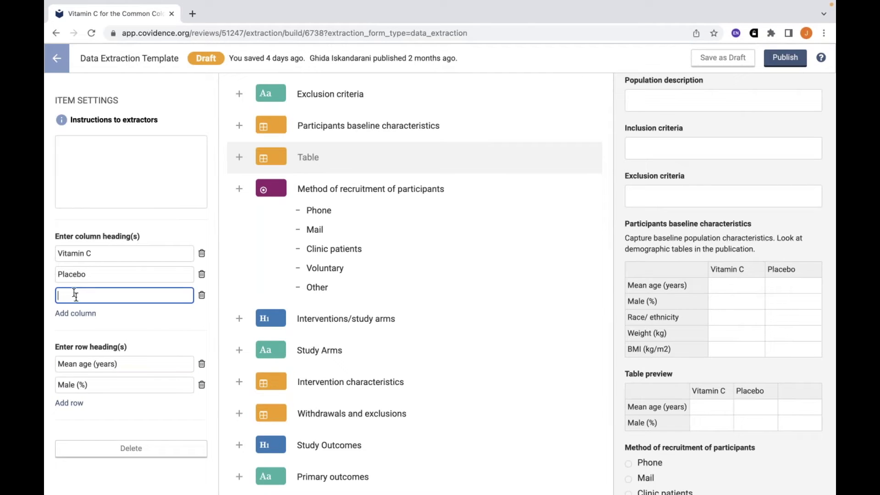
left_click(87, 316)
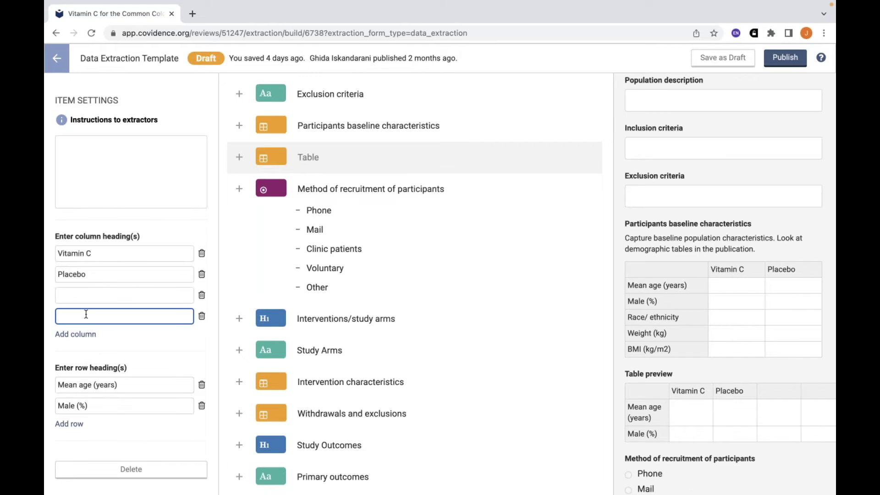
left_click(202, 317)
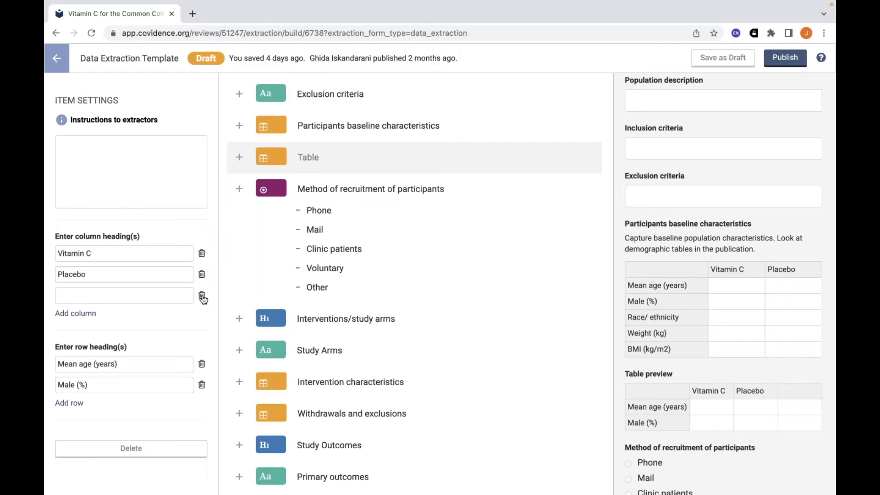
left_click(202, 298)
left_click(71, 293)
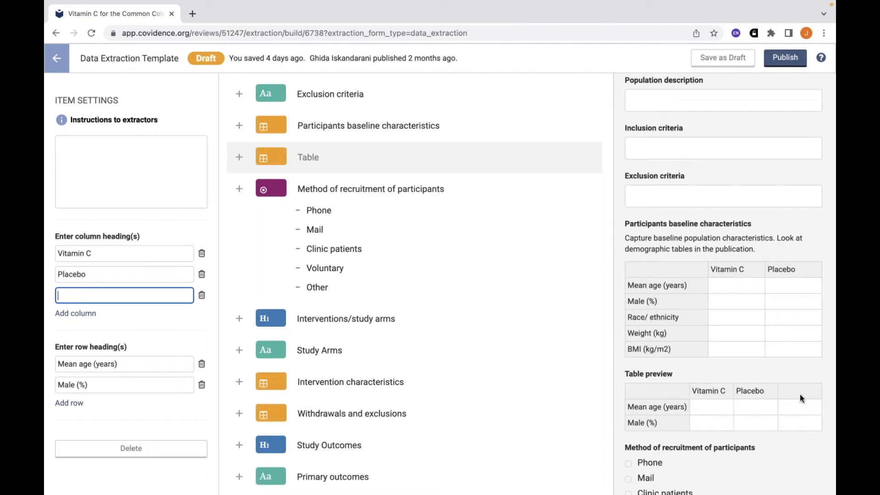
left_click(202, 295)
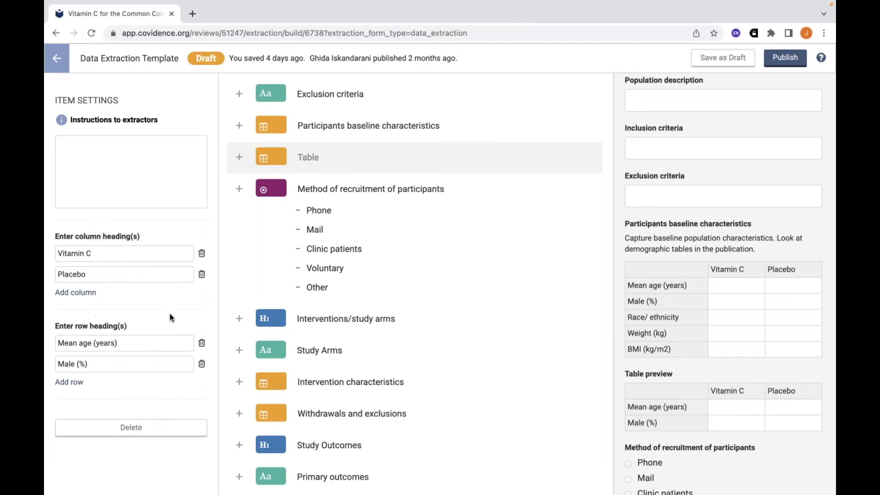
Add a blank row to the new table, remove it again, and delete the whole unnamed table item
left_click(72, 384)
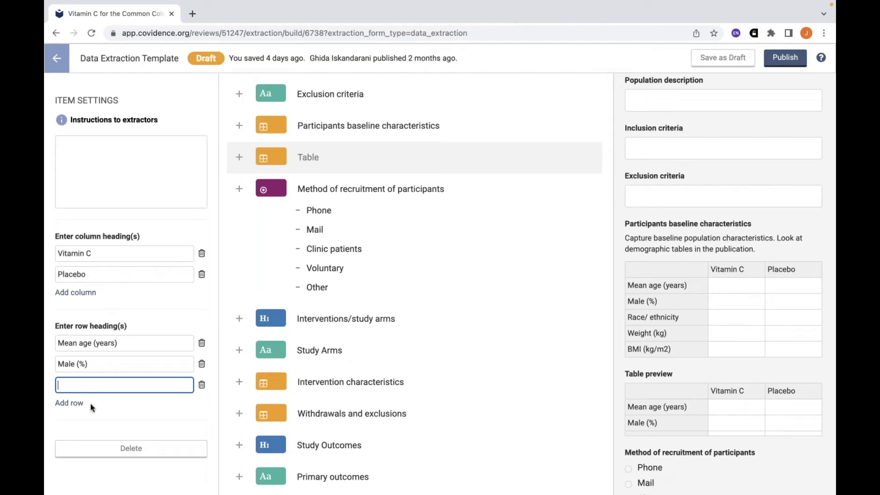
left_click(202, 386)
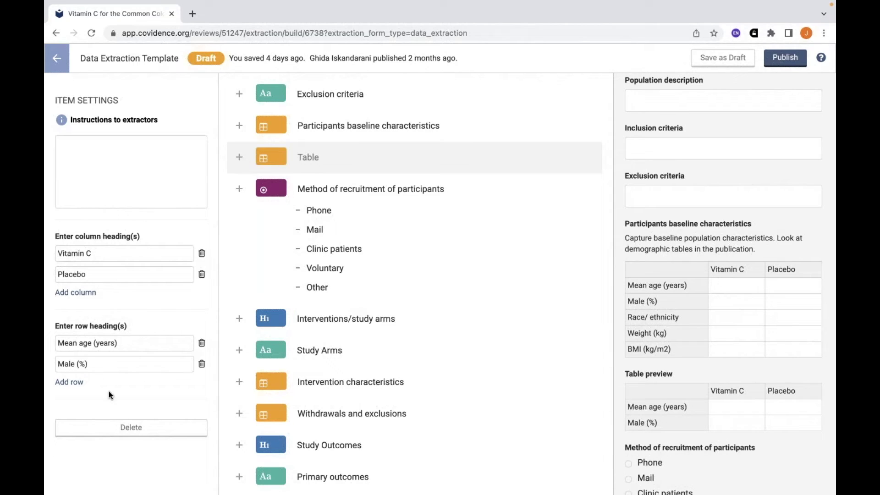
left_click(148, 428)
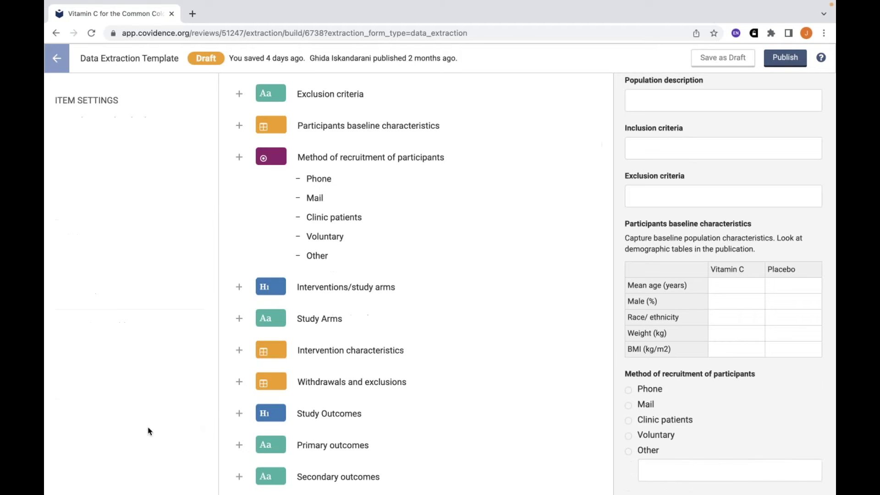
Move Population description above Sample size in the Participants section, and restore the original order of the two fields
scroll(308, 195, "up", 1)
scroll(307, 194, "up", 3)
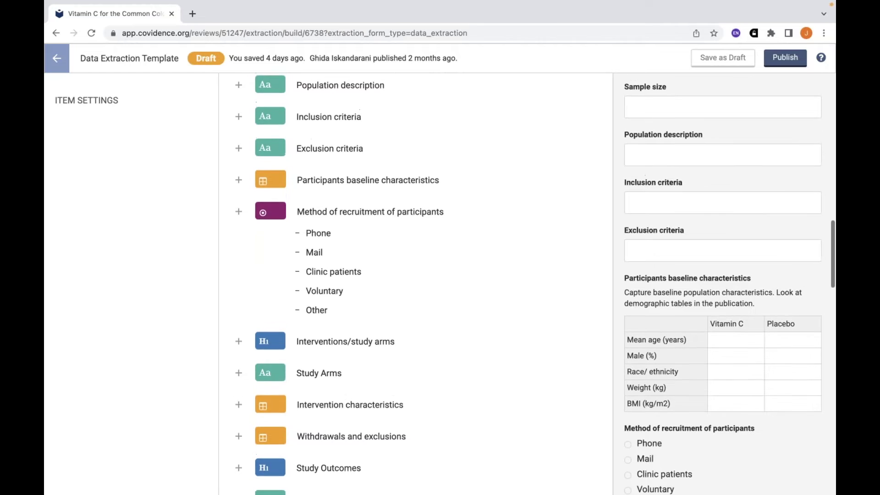
scroll(311, 190, "up", 2)
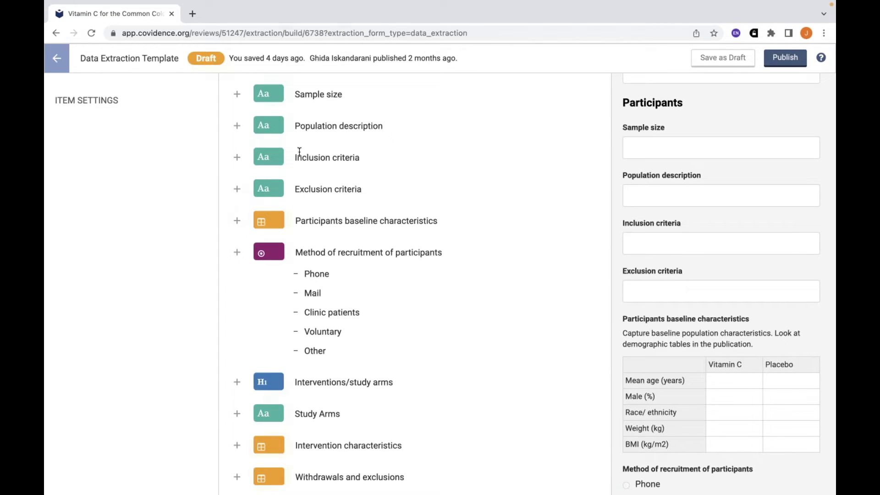
scroll(294, 97, "up", 3)
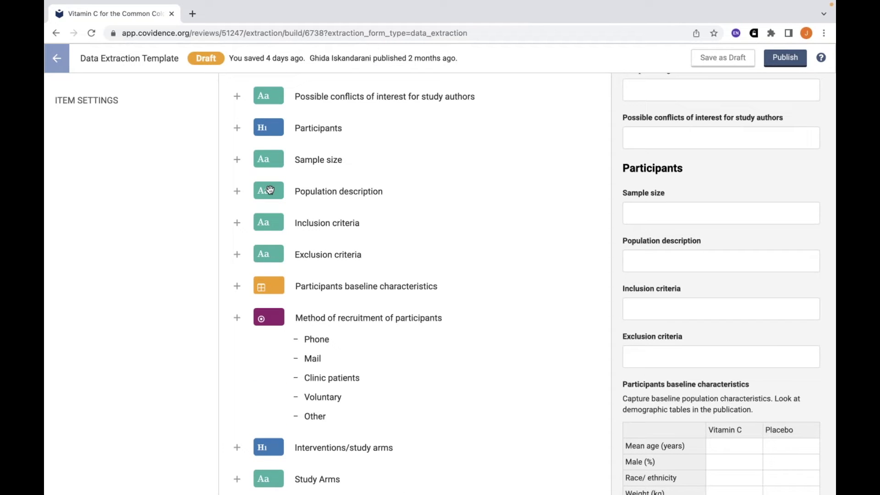
mouse_move(270, 190)
left_mouse_down()
mouse_move(269, 169)
mouse_move(269, 194)
left_mouse_up()
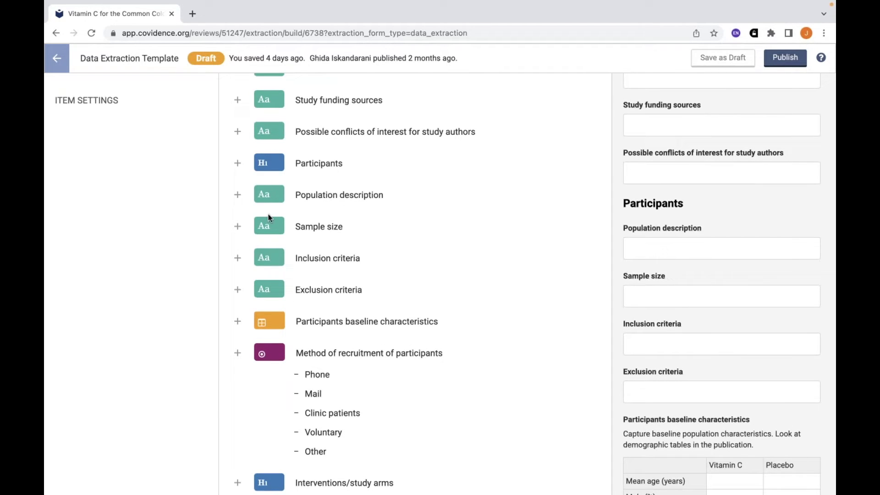
left_click_drag(265, 226, 268, 228)
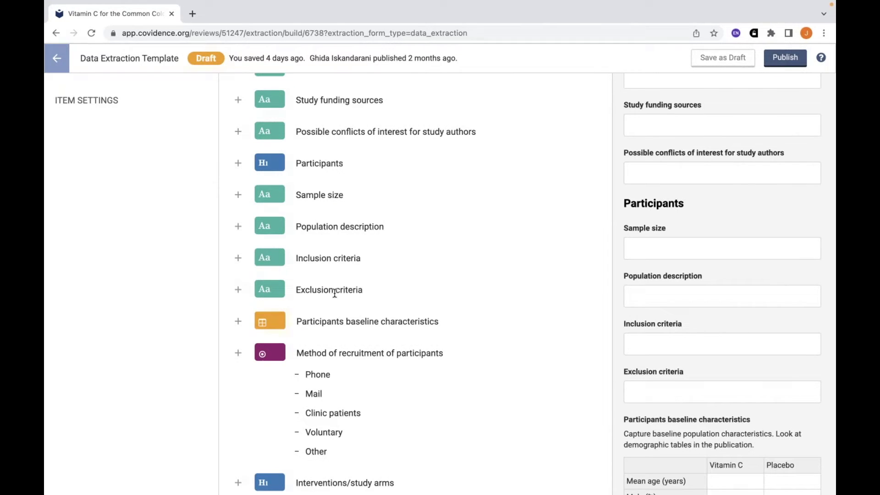
Move Inclusion criteria and Exclusion criteria above Sample size, directly below the Participants heading
left_click_drag(276, 257, 269, 194)
left_click_drag(270, 288, 271, 226)
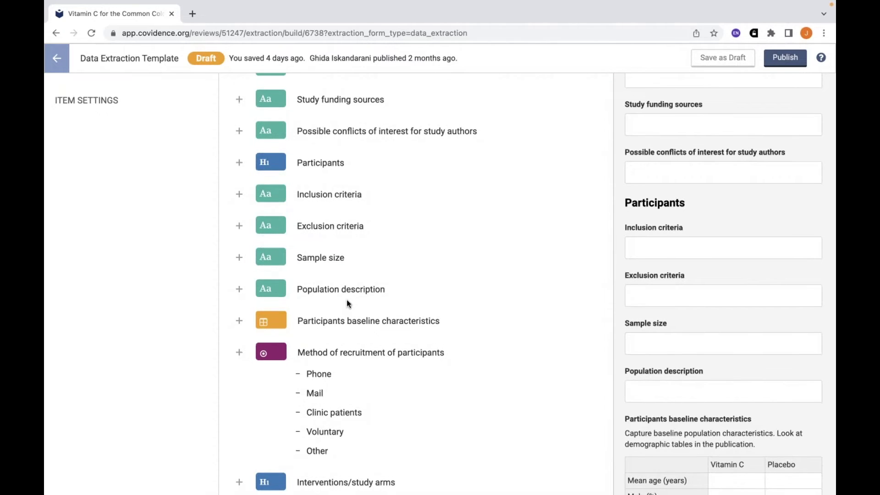
scroll(347, 304, "down", 3)
scroll(349, 304, "down", 2)
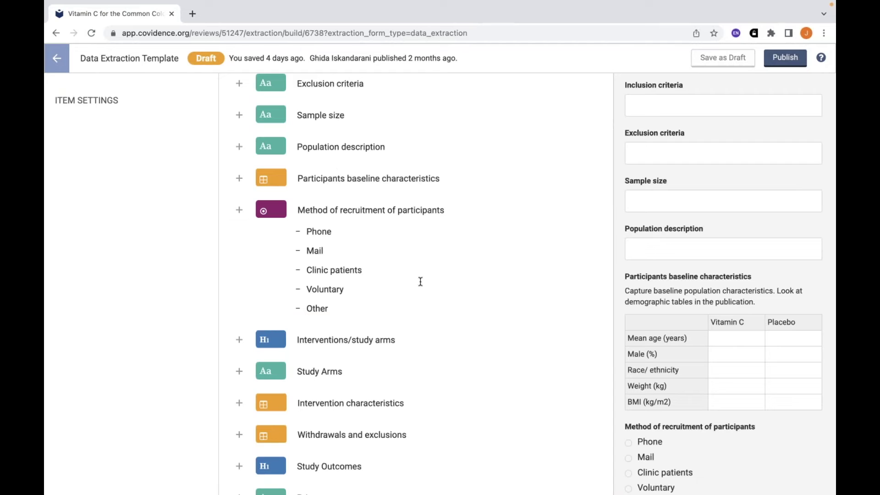
Examine the Interventions/study arms heading, the Study Arms field and the item types that can be added below them
scroll(367, 331, "down", 3)
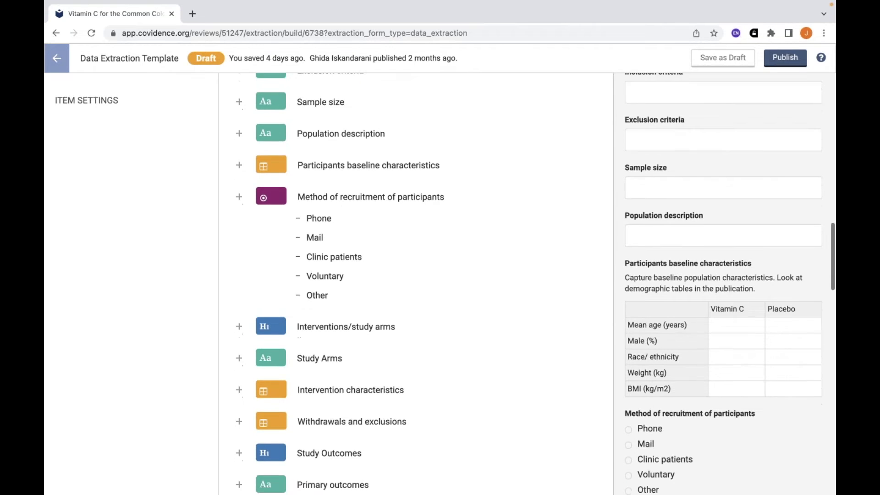
scroll(401, 337, "down", 3)
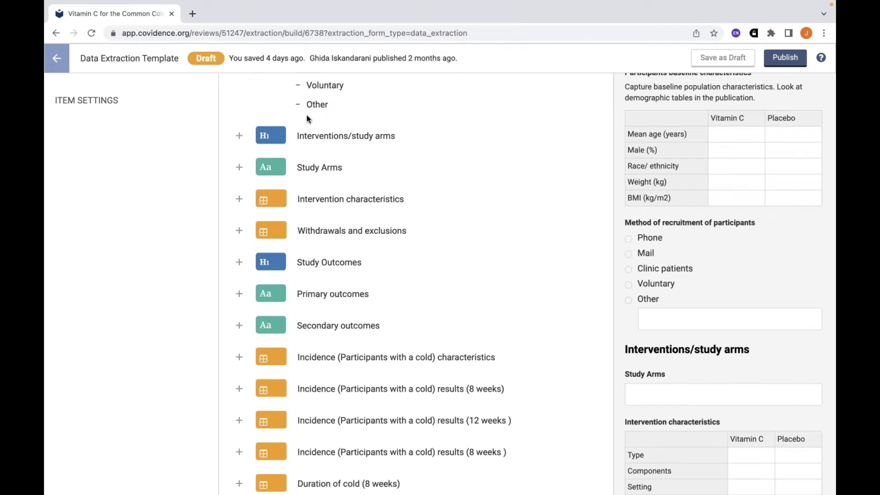
left_click(309, 137)
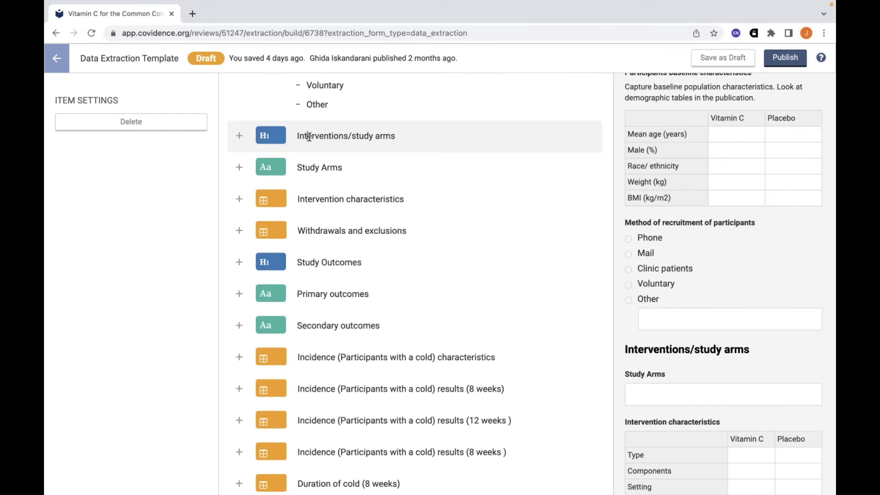
left_click(238, 137)
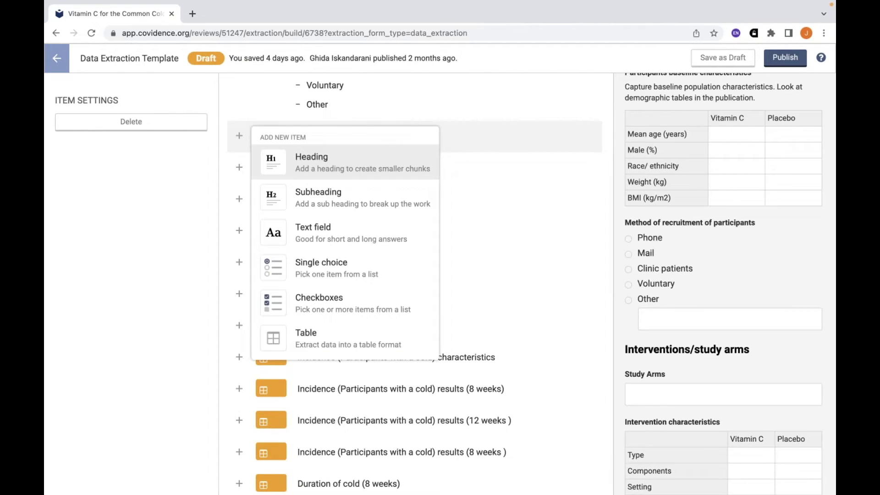
left_click(468, 136)
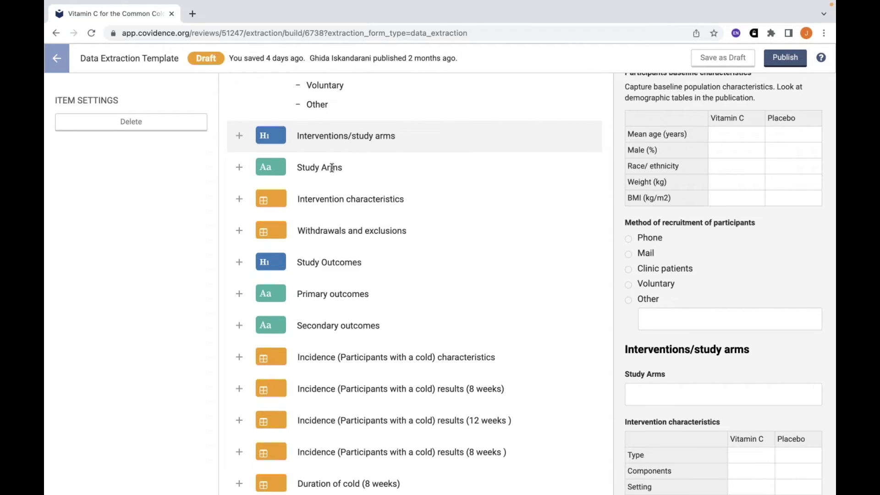
left_click(239, 167)
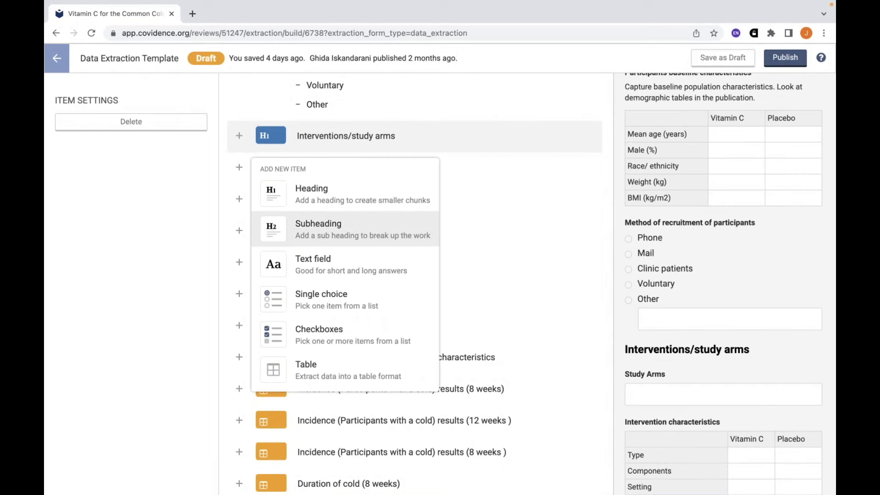
left_click(657, 397)
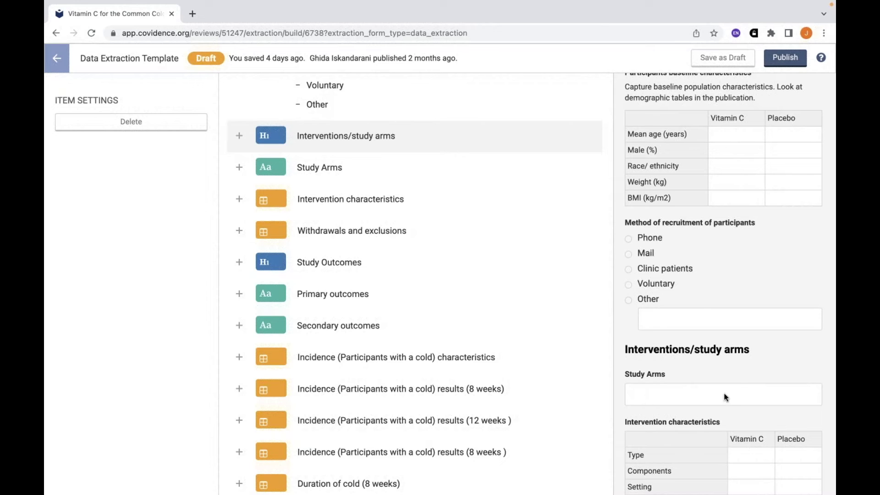
Review the column and row headings of the Intervention characteristics table in its item settings and in the form preview
scroll(726, 397, "down", 1)
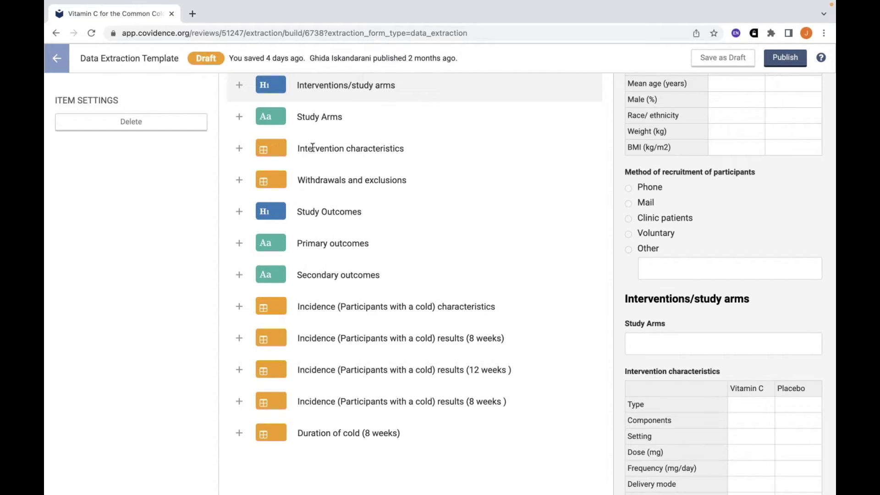
scroll(770, 467, "down", 1)
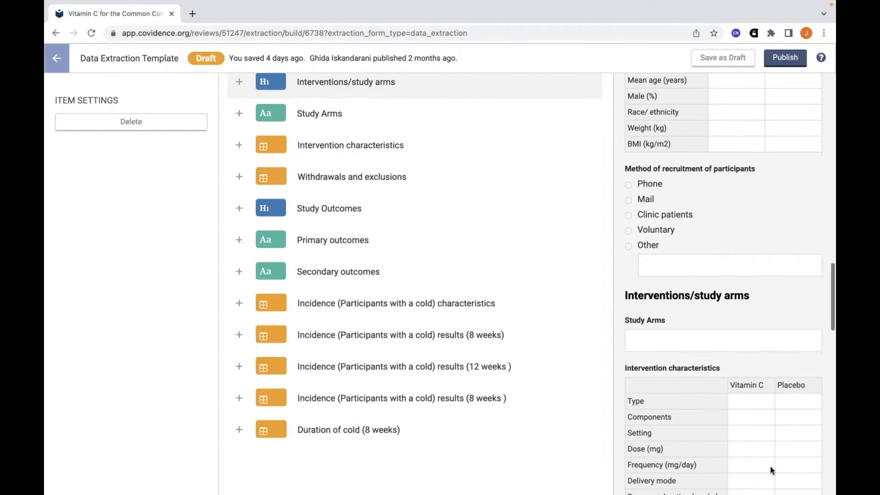
scroll(770, 466, "down", 5)
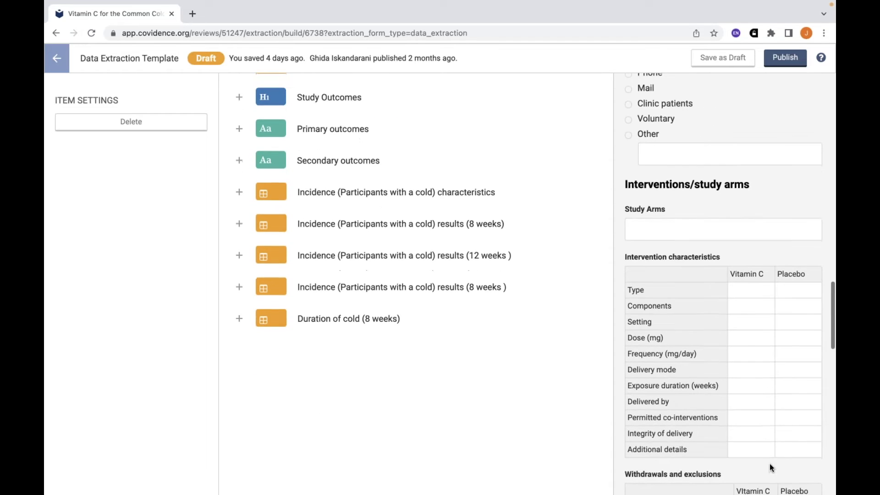
scroll(770, 464, "down", 1)
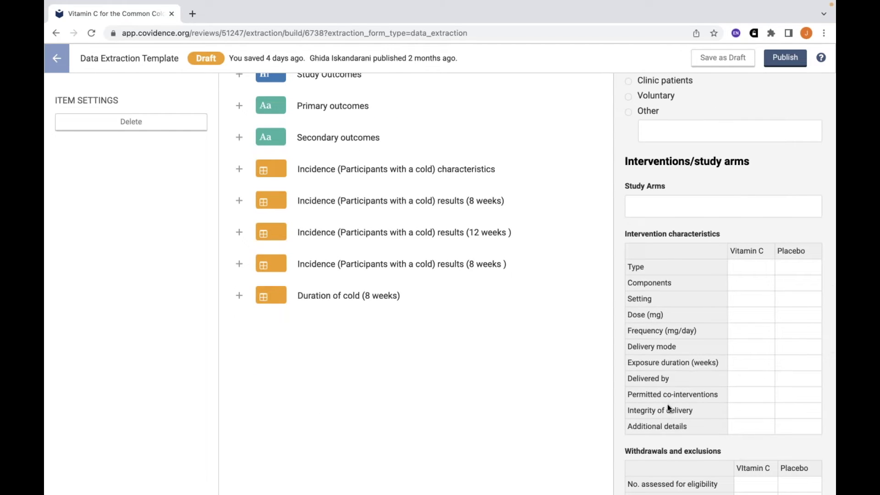
scroll(301, 112, "up", 4)
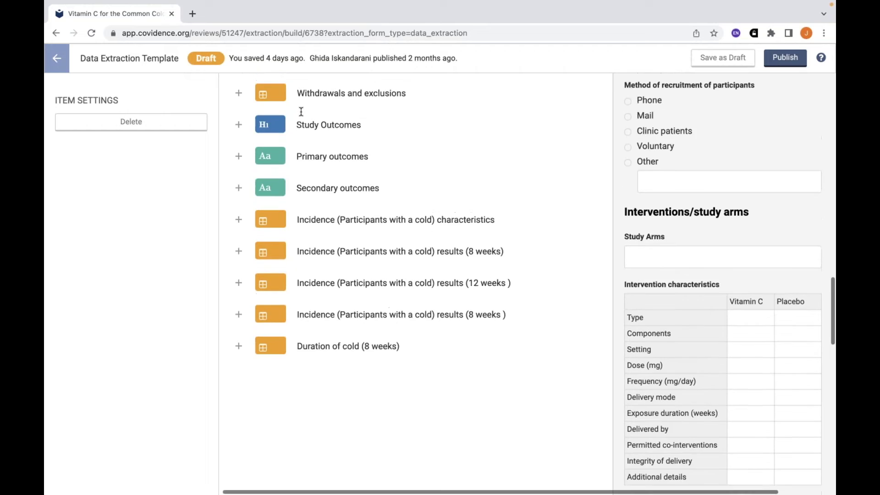
left_click(312, 96)
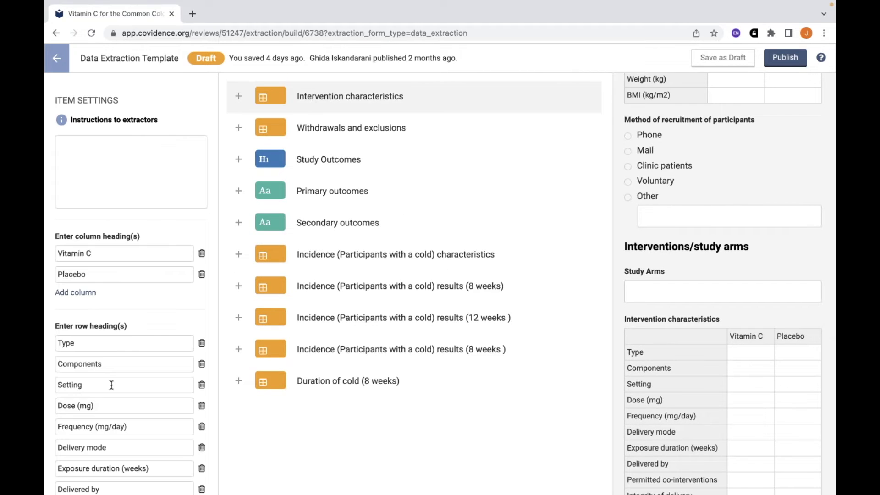
scroll(112, 330, "down", 3)
scroll(113, 272, "down", 1)
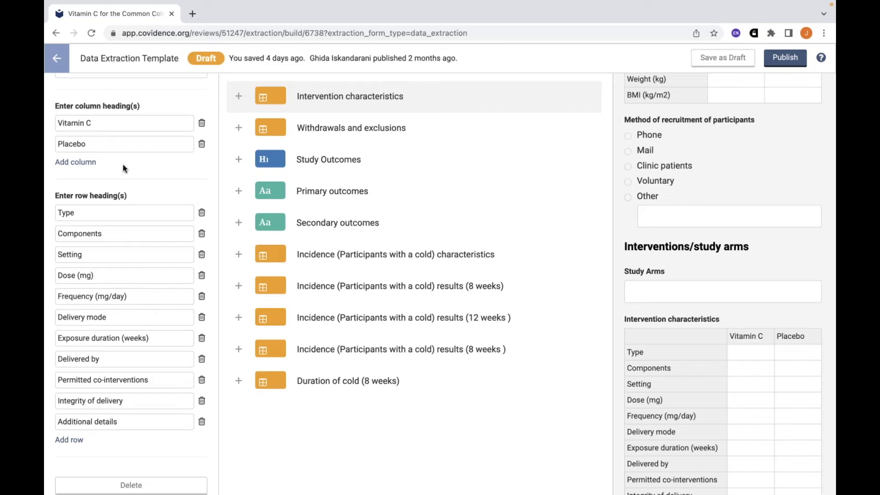
scroll(115, 117, "down", 1)
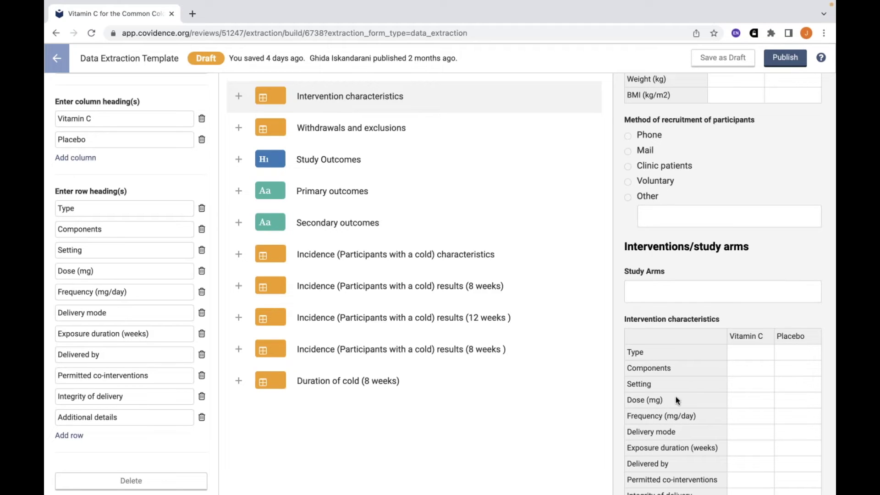
scroll(673, 389, "down", 2)
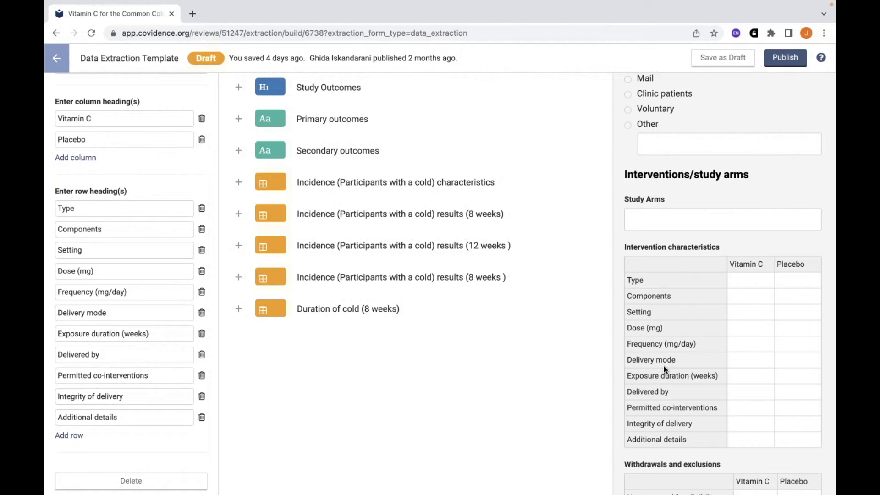
scroll(508, 347, "up", 6)
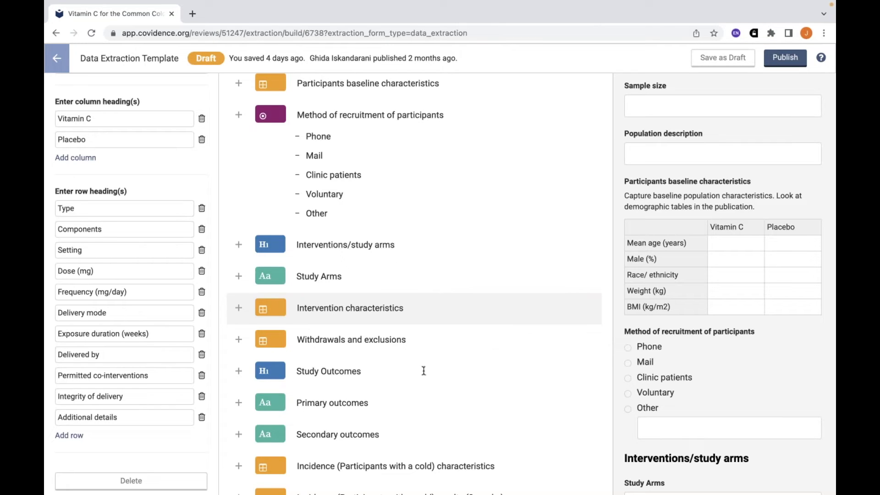
Review the items under Study Outcomes, including the Secondary outcomes text field, and how the section appears in the form preview
scroll(424, 370, "down", 1)
scroll(421, 369, "down", 5)
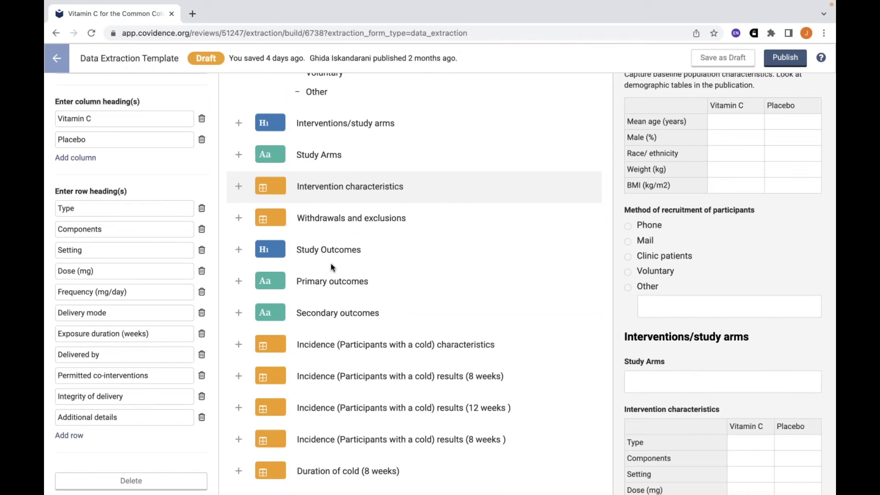
scroll(330, 264, "down", 1)
scroll(329, 266, "down", 2)
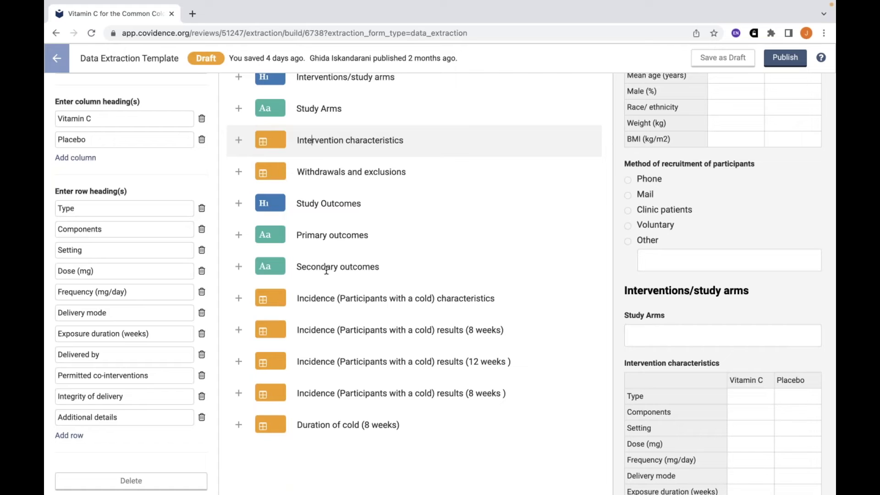
left_click(326, 269)
scroll(702, 358, "down", 3)
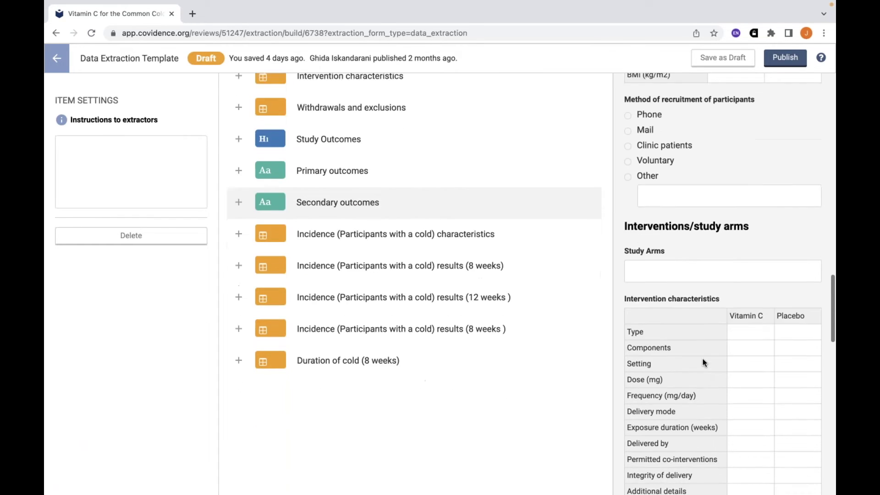
scroll(703, 358, "down", 10)
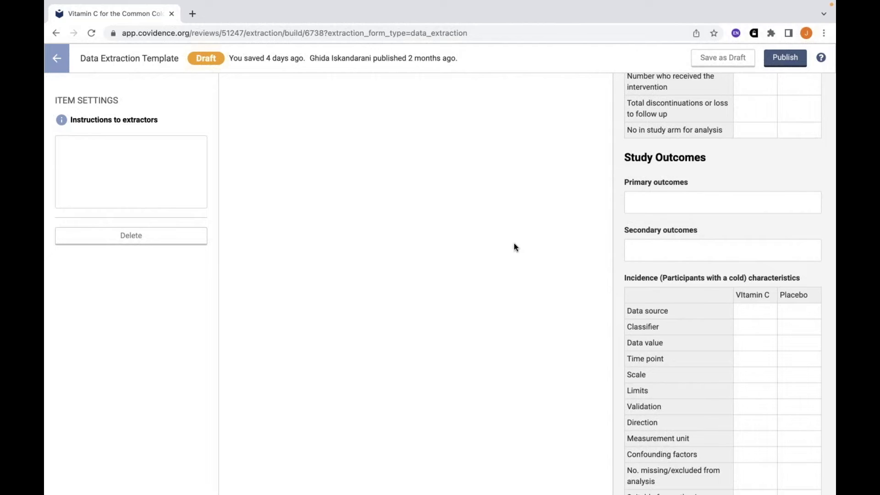
scroll(453, 233, "up", 5)
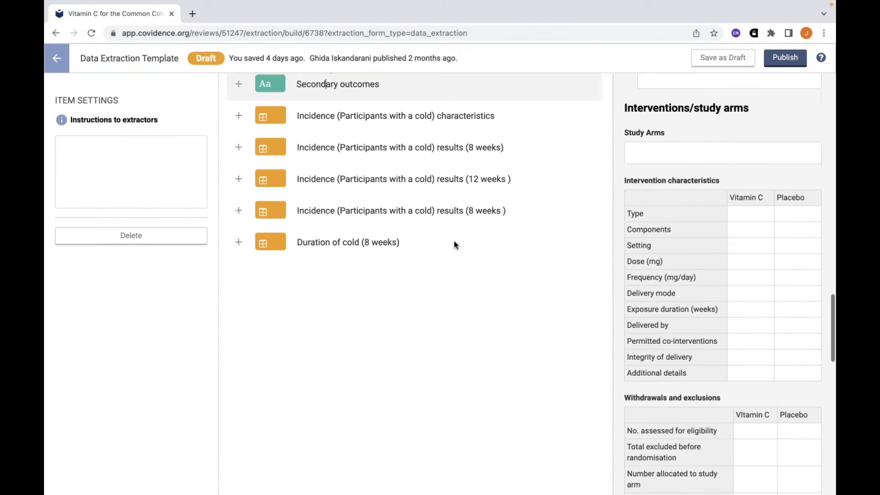
scroll(454, 241, "up", 3)
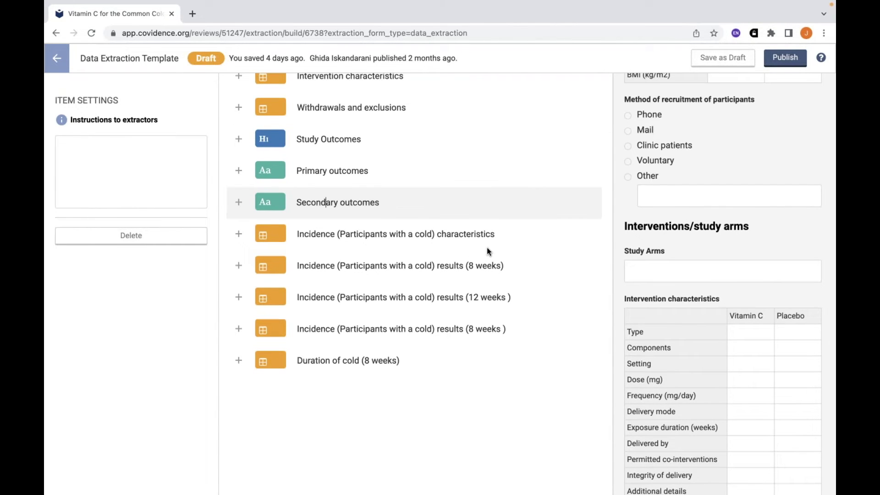
Inspect the column and row headings of the Incidence (Participants with a cold) characteristics table
left_click(317, 235)
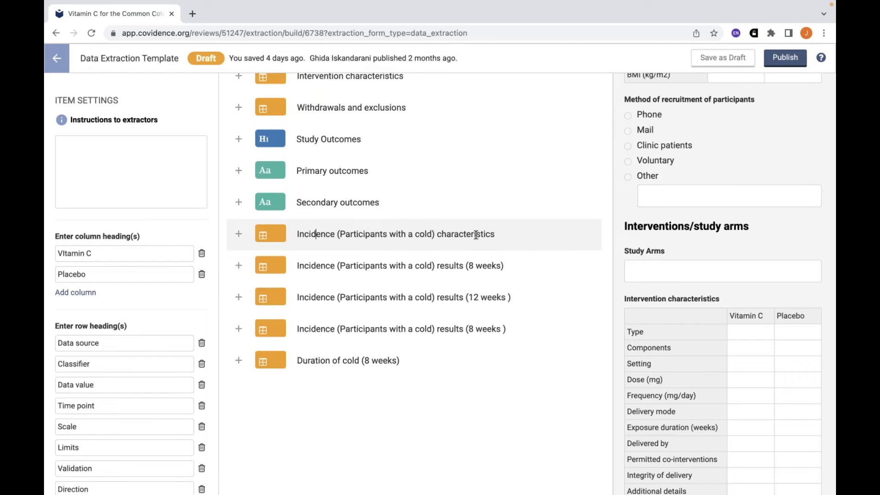
scroll(129, 363, "down", 3)
scroll(129, 364, "down", 4)
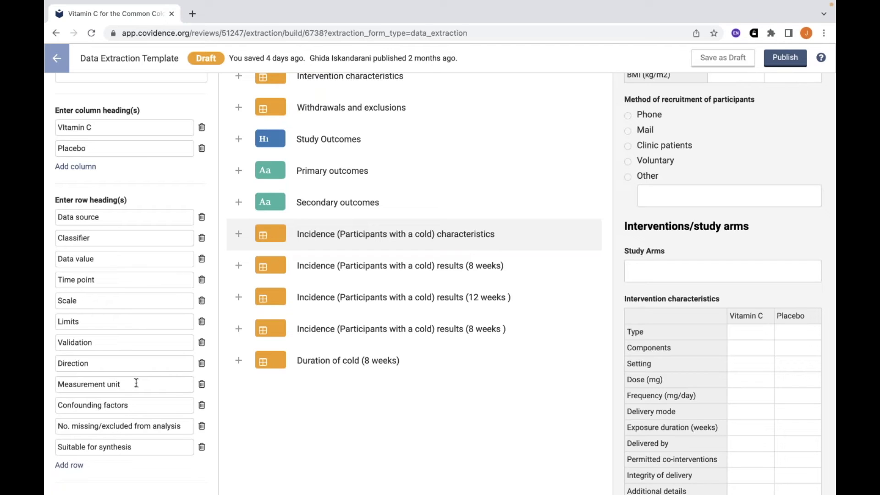
Compare the column and row headings of the two 8-week Incidence results tables and the Duration of cold (8 weeks) table
left_click(400, 267)
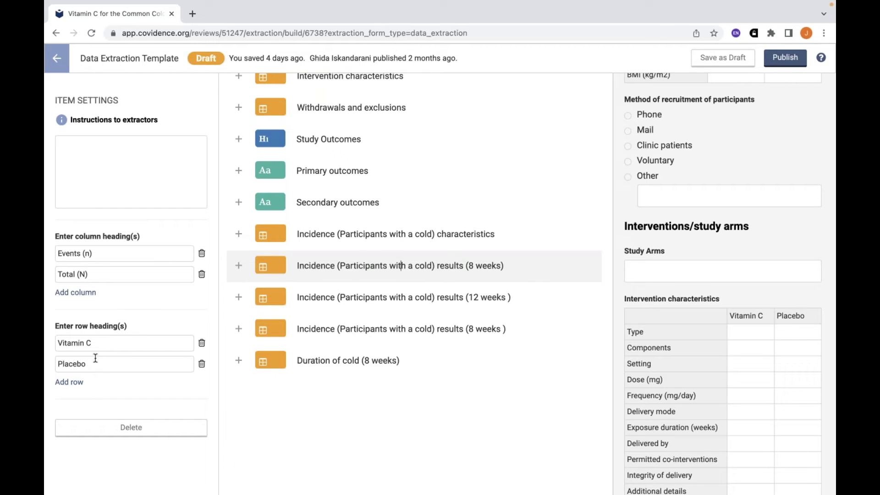
scroll(777, 358, "down", 15)
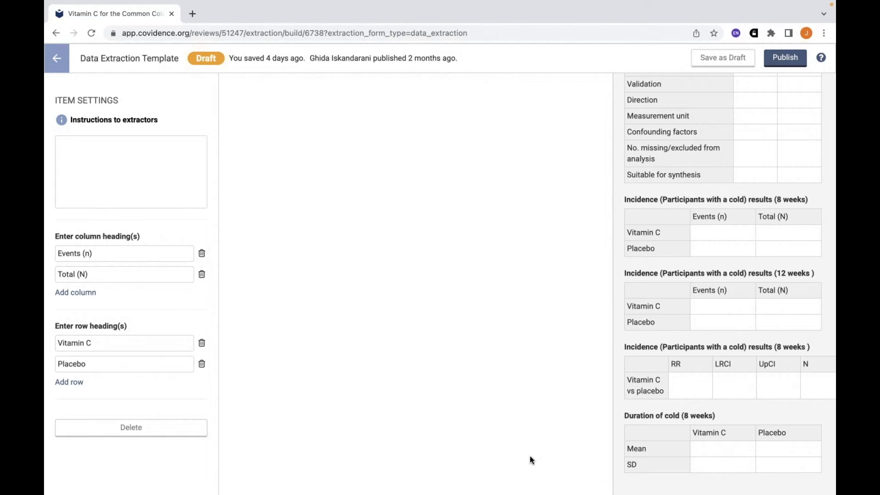
scroll(302, 343, "up", 10)
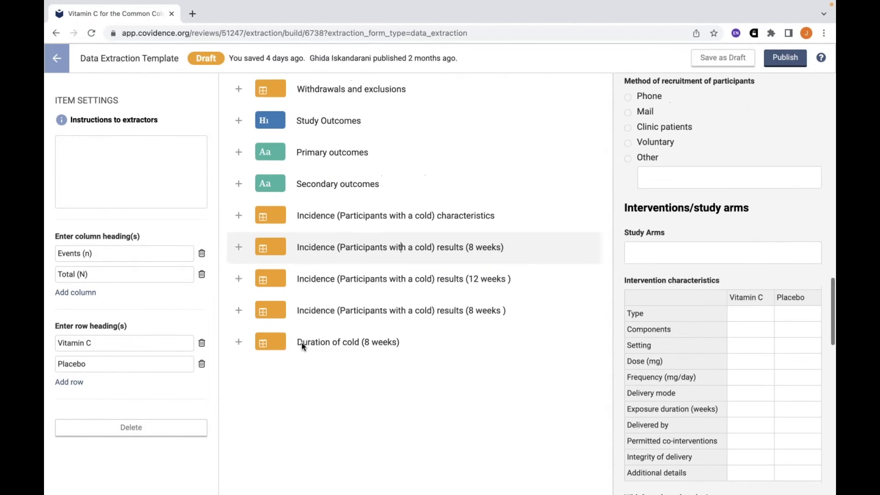
left_click(320, 319)
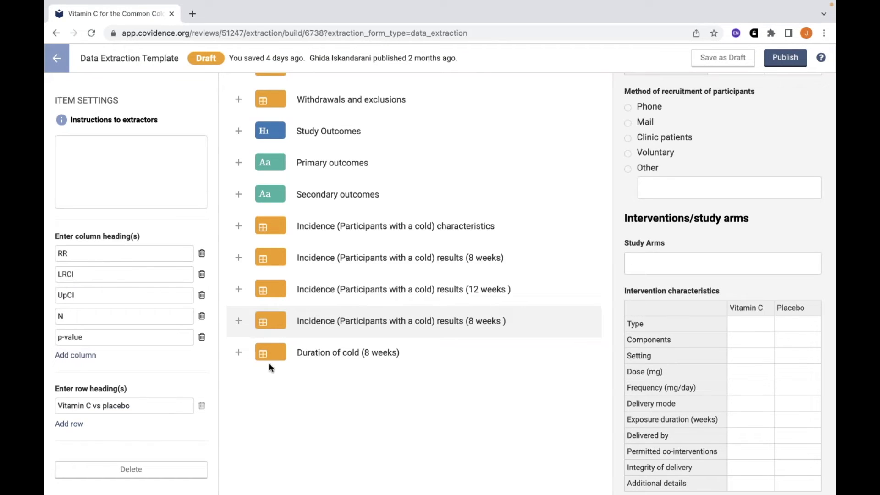
left_click(300, 353)
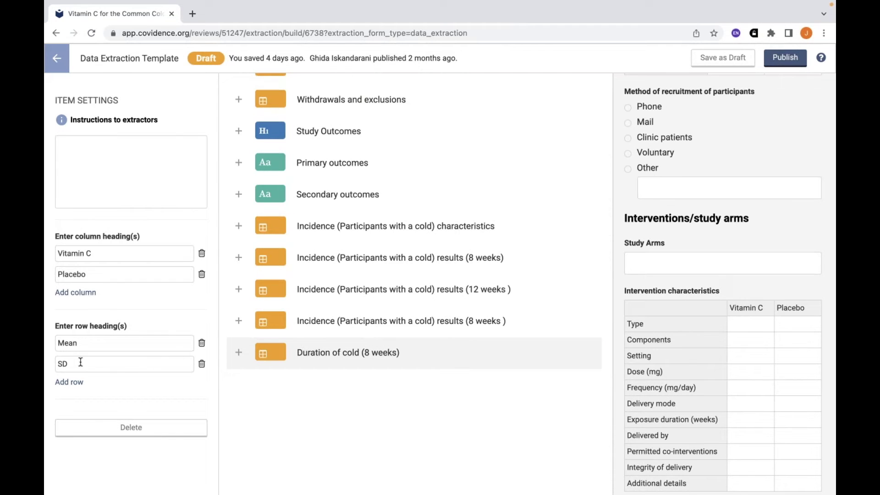
Add a text field labelled "Experiences of cold sufferers" below Duration of cold (8 weeks), and check it in the form preview
left_click(239, 352)
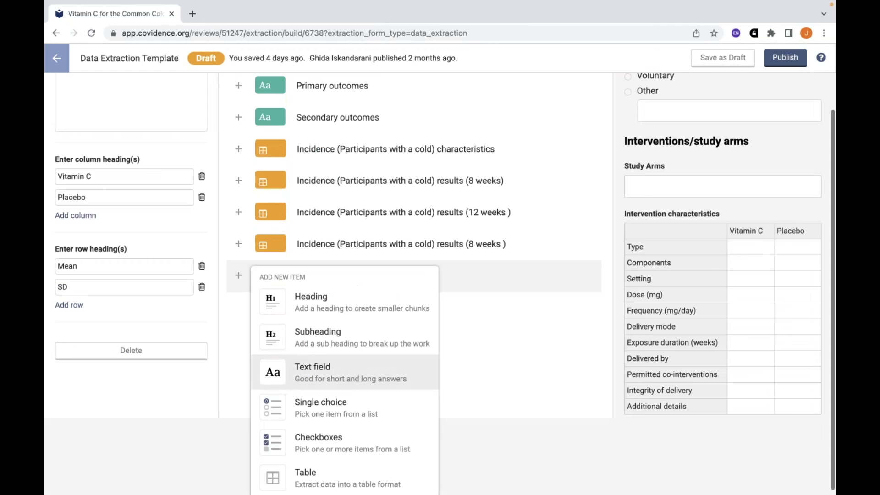
left_click(341, 370)
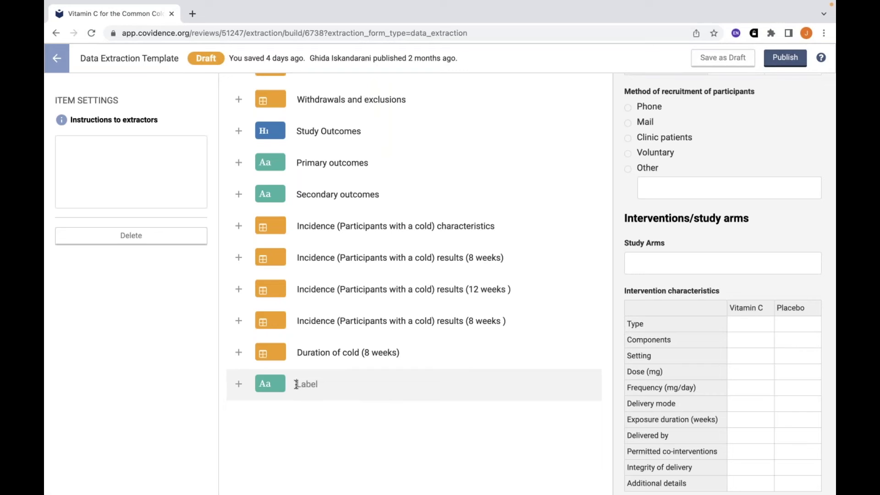
type("Experiences of cold sufferers")
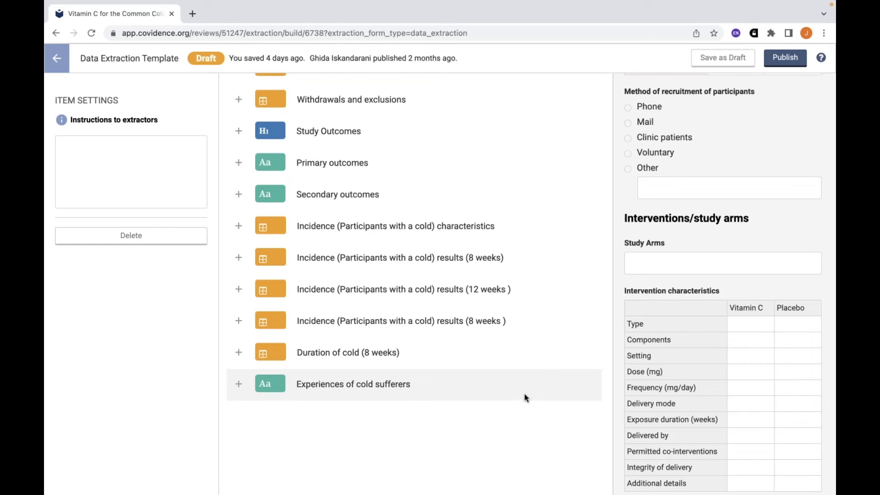
scroll(694, 385, "down", 2)
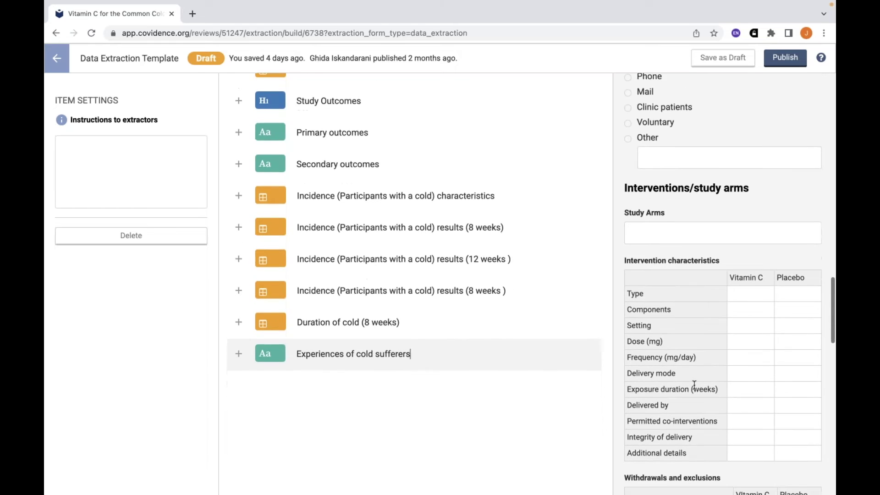
scroll(695, 385, "down", 15)
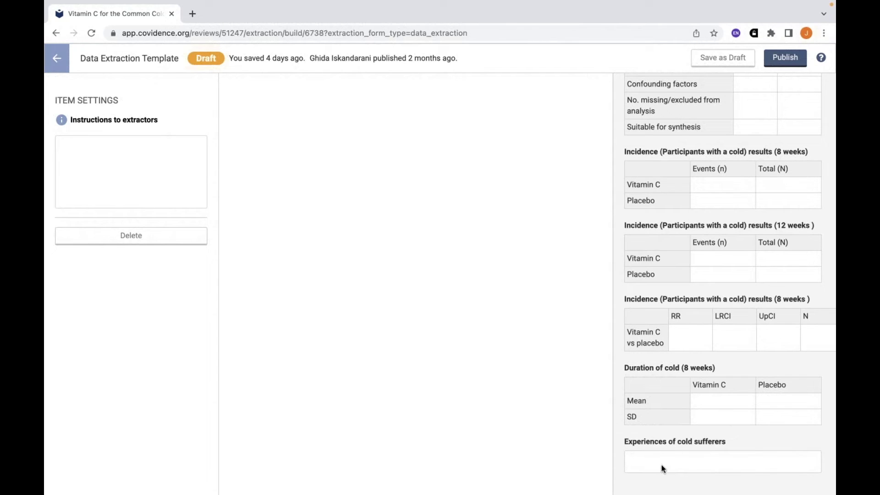
Add a checkboxes item labelled "Symptoms of cold" below Experiences of cold sufferers
left_click(282, 227)
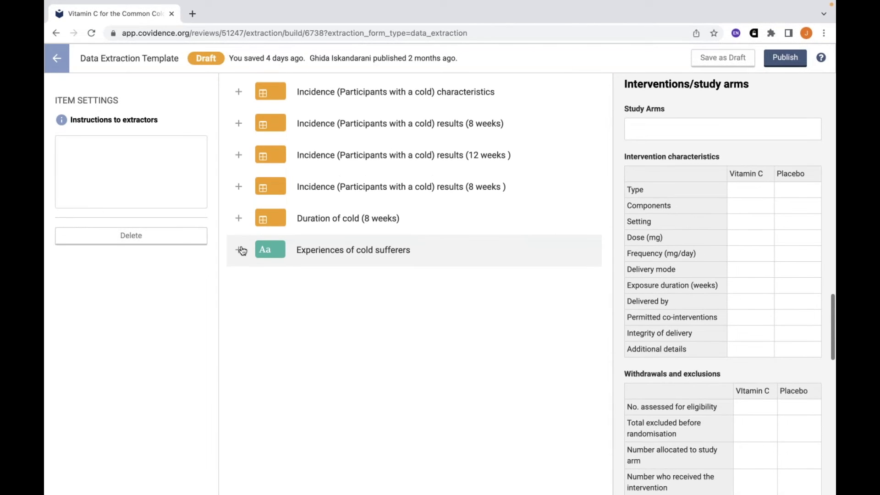
left_click(238, 249)
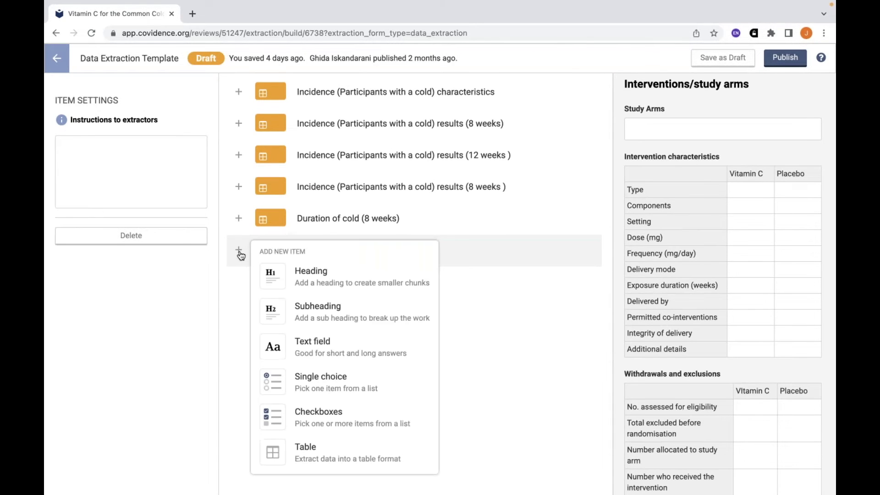
left_click(318, 415)
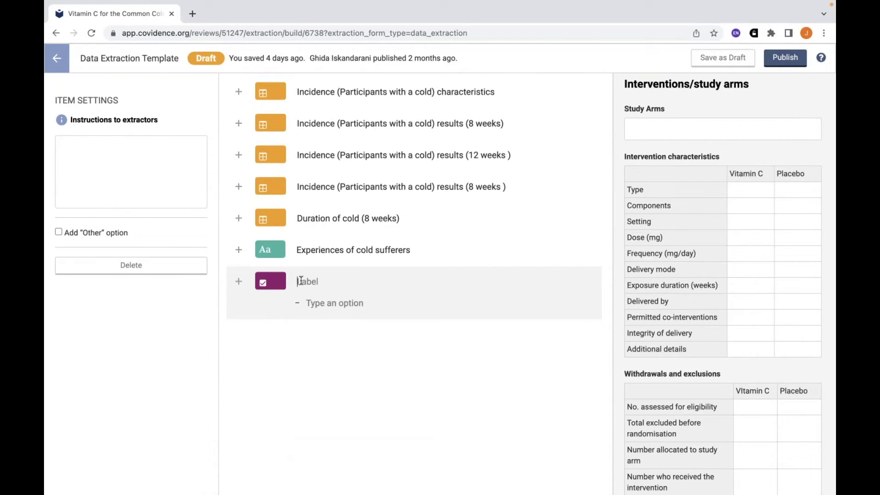
type("Symptoms of cold")
Enter the options Sore throat, Runny nose, Sneeze and Cough for Symptoms of cold
left_click(327, 302)
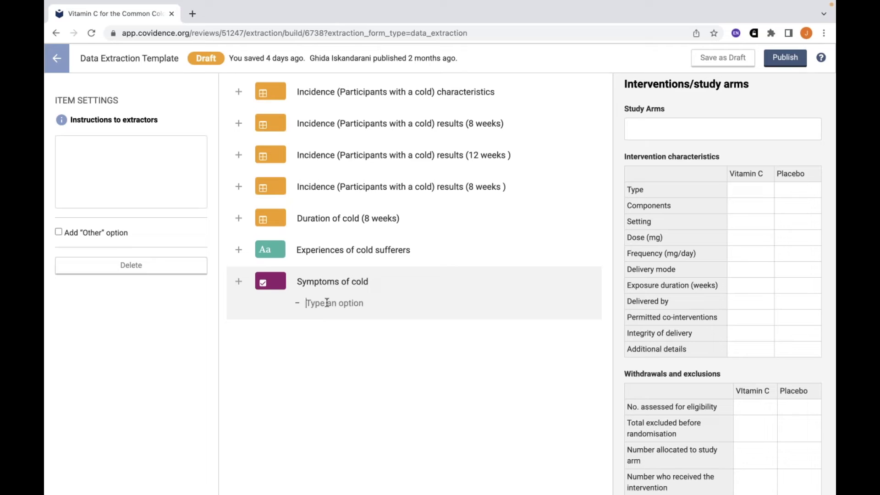
type("Sore th")
type("roat")
key("Return")
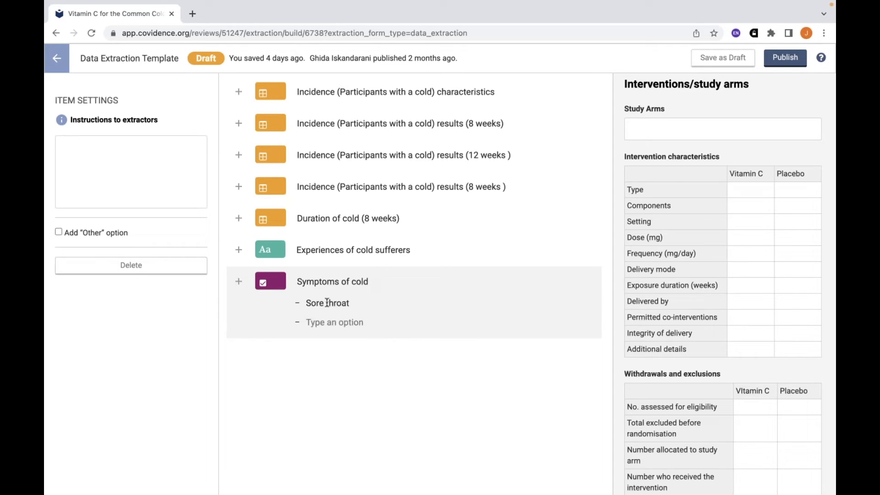
type("Runny nose")
key("Return")
type("Sneeze")
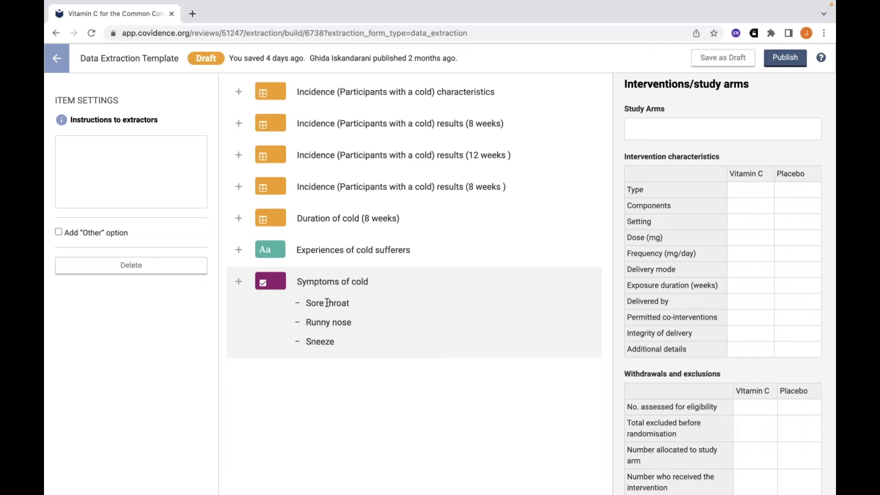
key("Return")
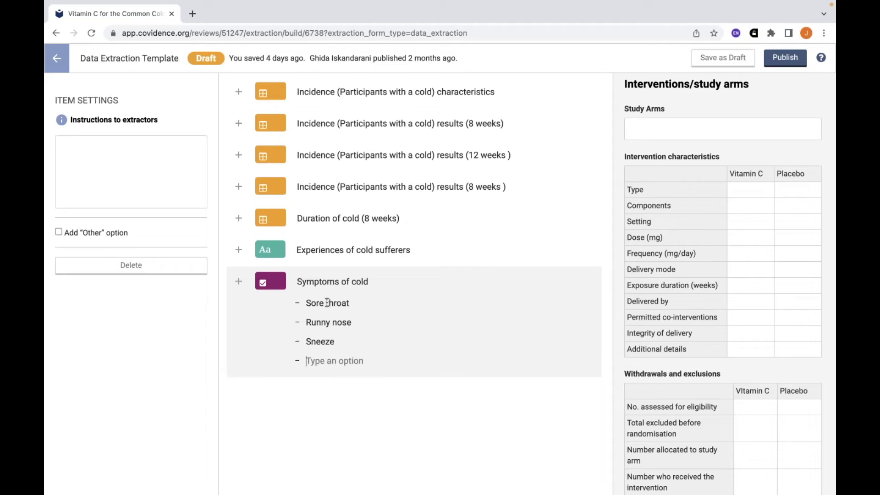
type("Cough")
Include an "Other" option in Symptoms of cold, and check the item in the form preview
left_click(57, 233)
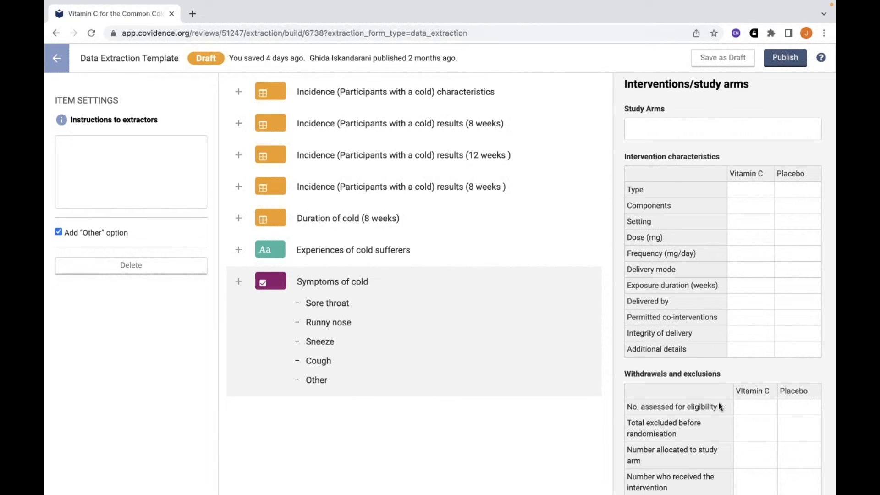
scroll(718, 403, "down", 15)
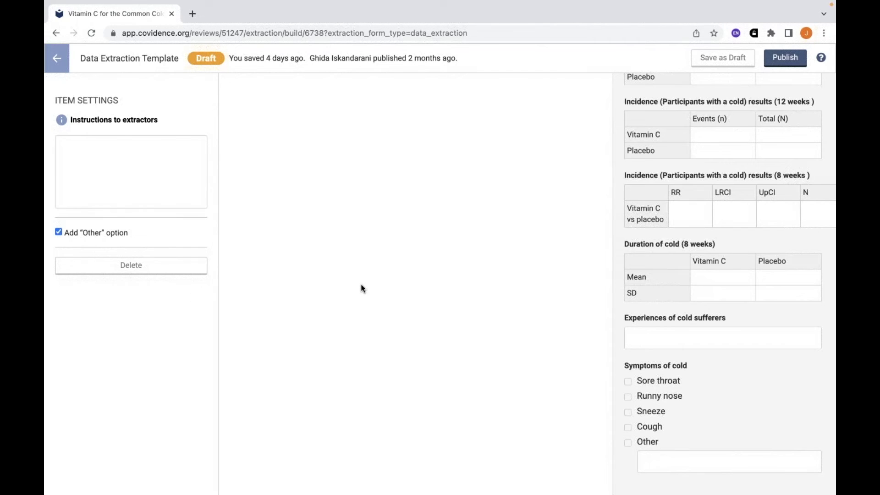
scroll(362, 288, "up", 10)
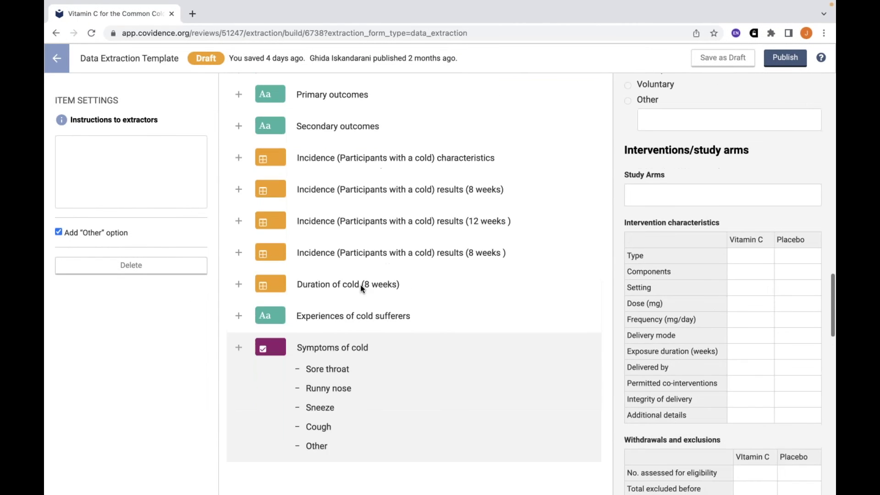
scroll(360, 284, "up", 5)
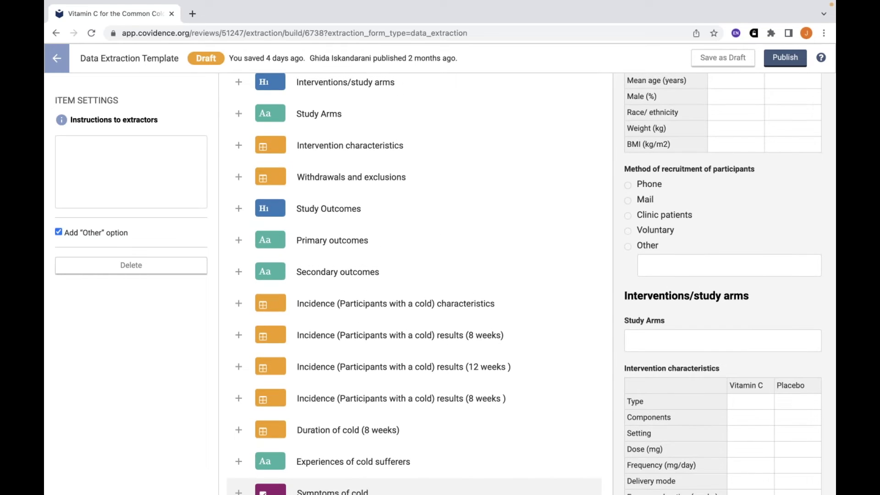
scroll(360, 285, "up", 2)
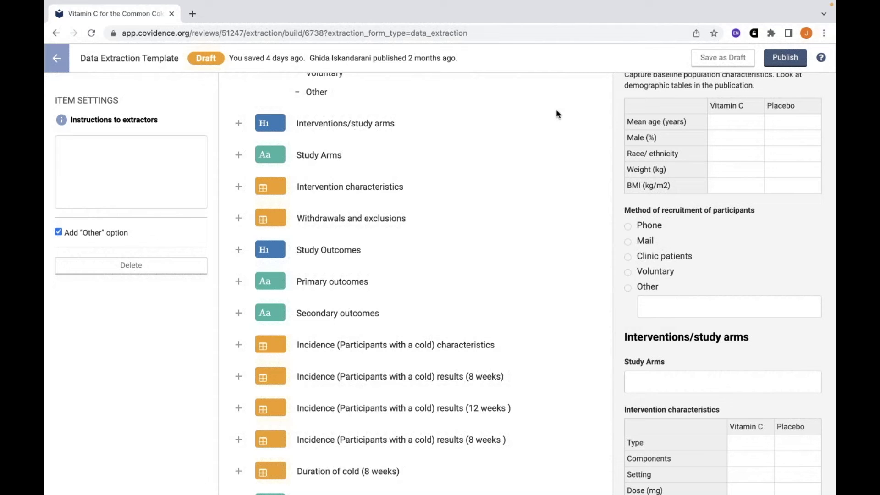
Leave the data extraction template and open the Quality Assessment Template from the Extraction page
left_click(61, 58)
left_click(483, 196)
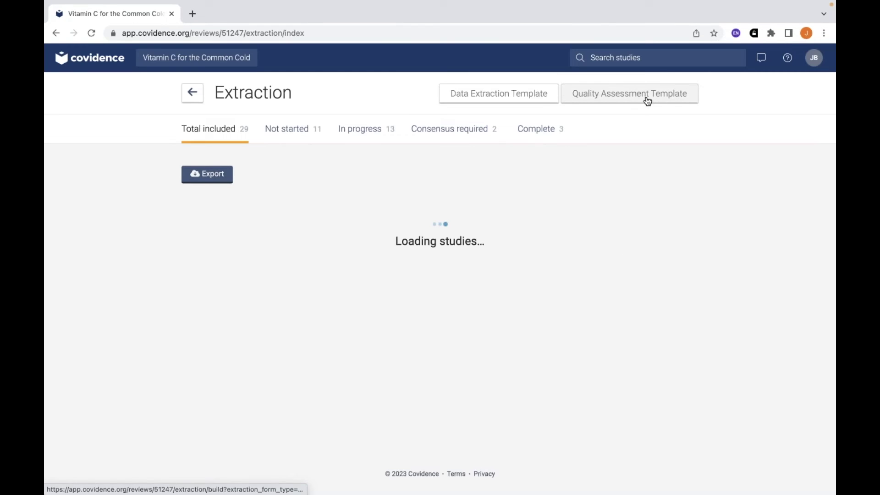
left_click(647, 101)
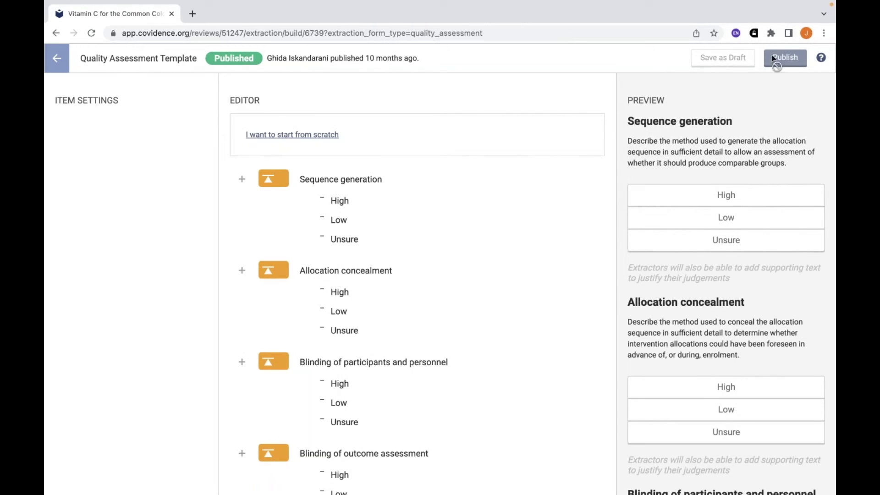
Begin extraction of the not-started study on calcitriol and influenza vaccine, and look through its extraction view
left_click(54, 60)
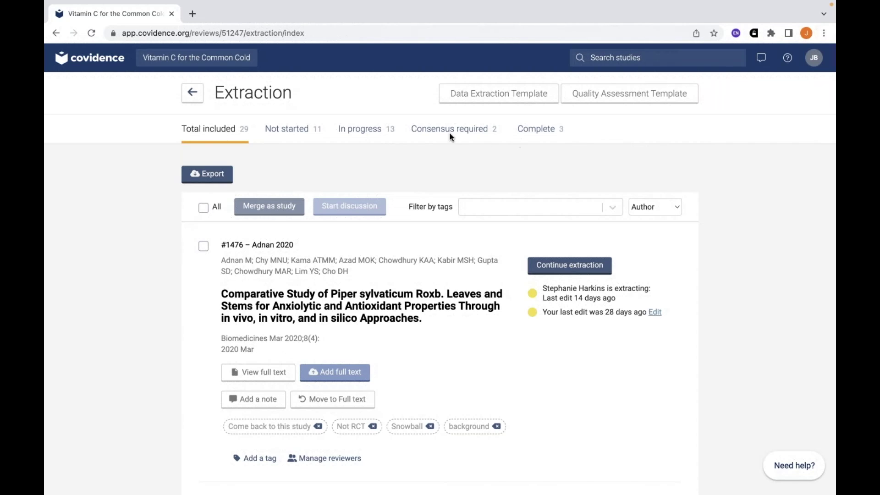
left_click(286, 133)
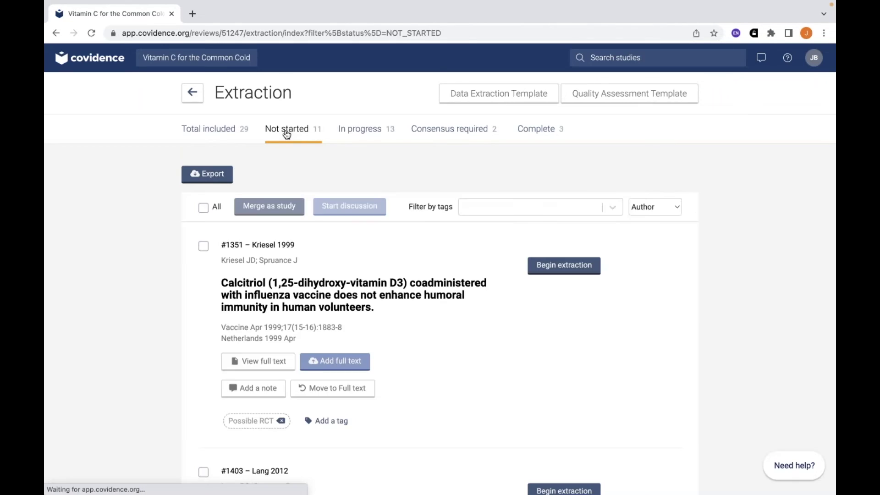
left_click(562, 266)
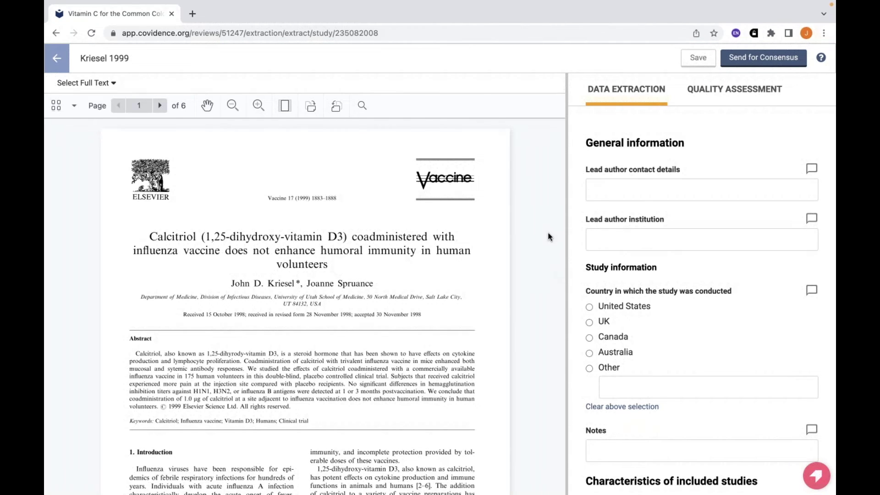
scroll(675, 303, "down", 3)
scroll(675, 301, "down", 6)
scroll(666, 316, "up", 9)
Copy the lead author's name from the article into Lead author contact details, and clear the field again
left_click_drag(298, 283, 230, 283)
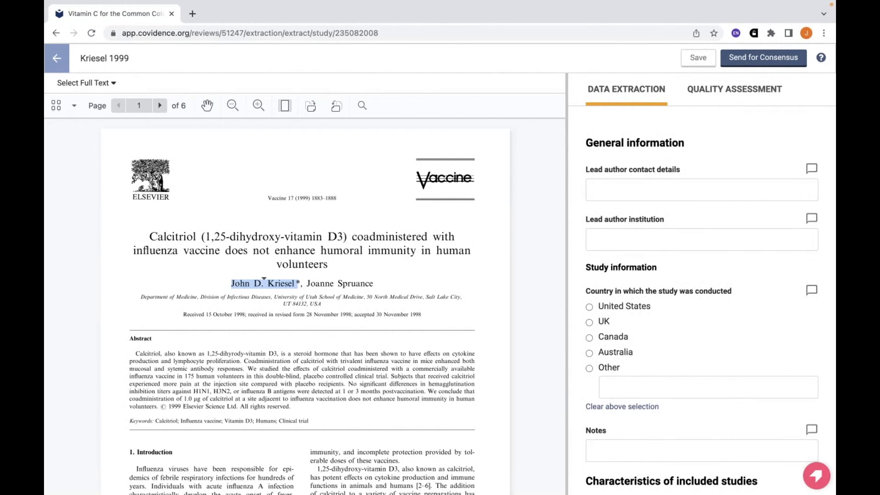
left_click(669, 187)
type("John D. Kriesel *")
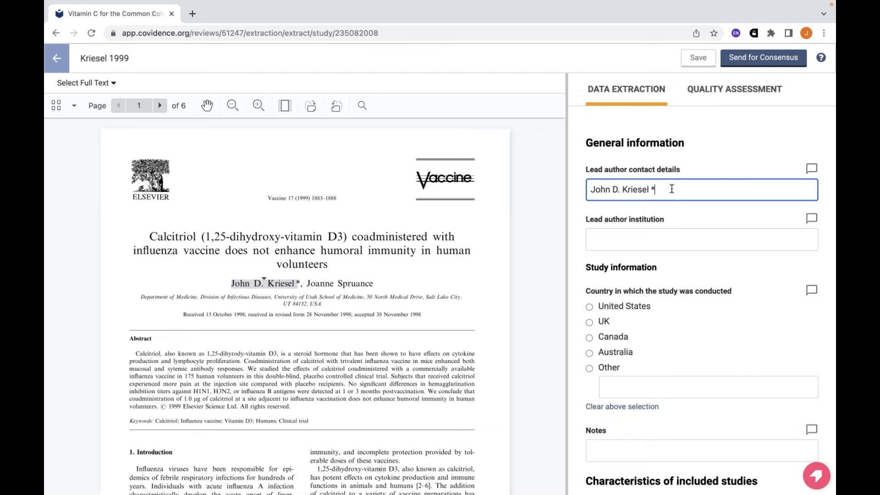
left_click_drag(672, 188, 569, 188)
key("BackSpace")
Look over the study's Quality Assessment and Data Extraction forms and the first page of the article
left_click(746, 91)
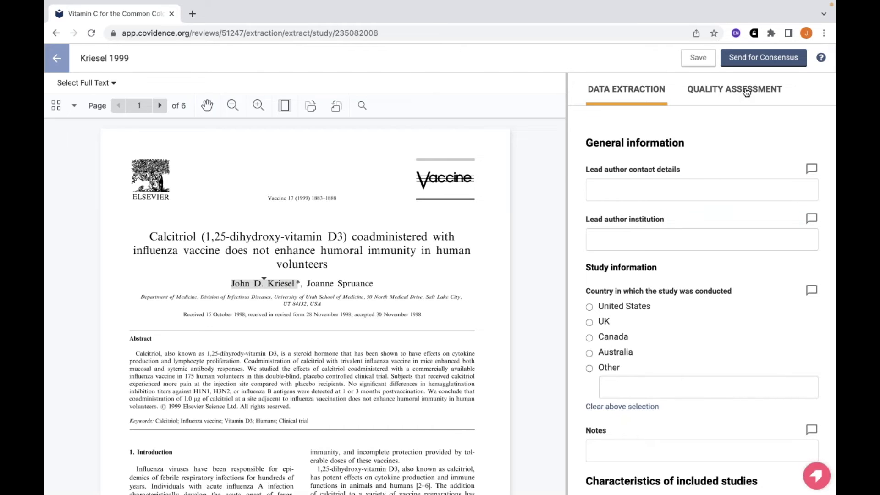
left_click(615, 94)
scroll(714, 214, "down", 2)
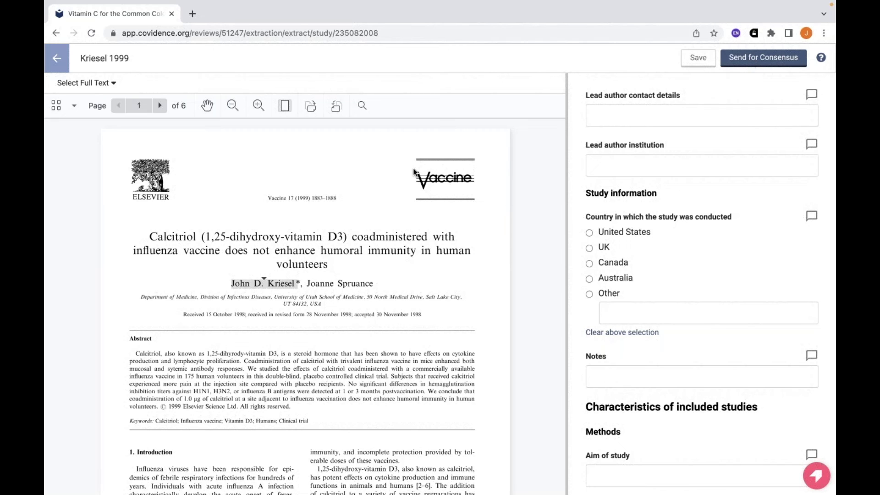
scroll(302, 307, "down", 3)
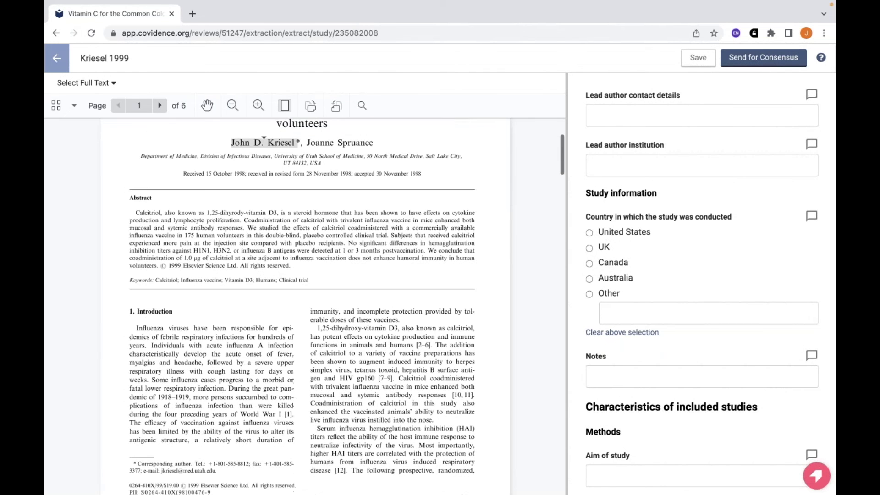
scroll(302, 307, "up", 3)
scroll(303, 307, "up", 1)
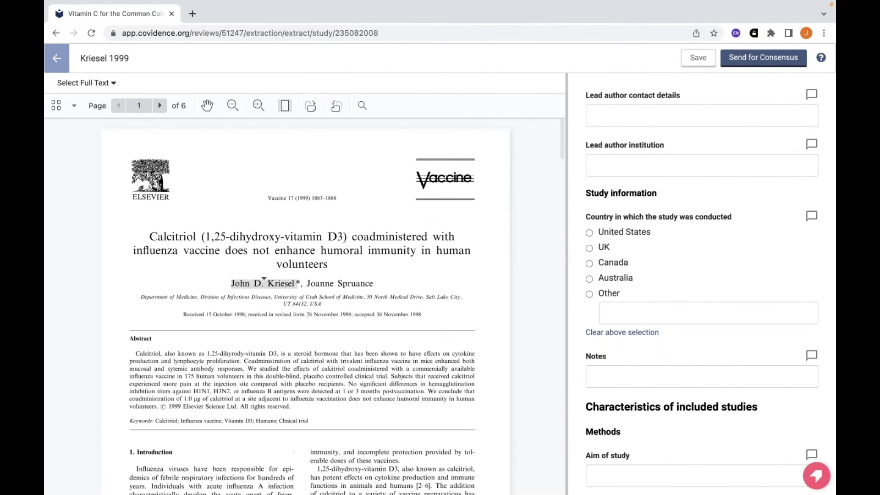
Try fitting the article page to the viewer, enlarge it, and reduce it to a readable size
left_click(284, 106)
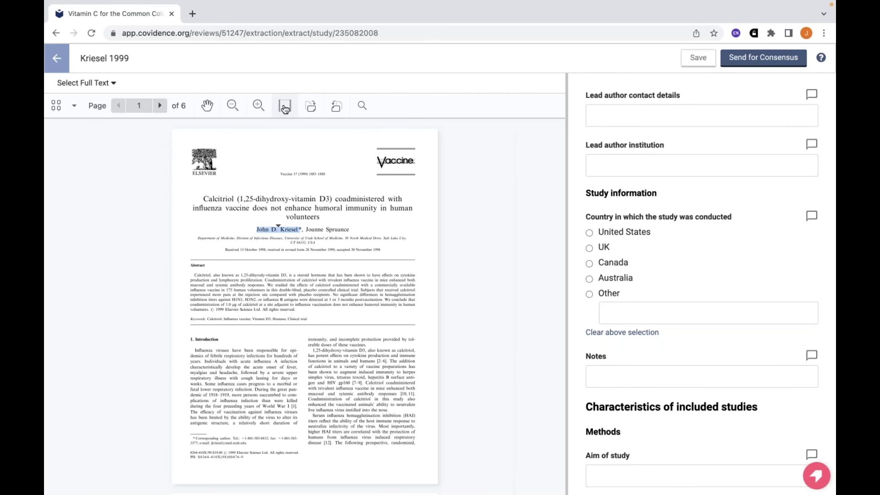
left_click(285, 107)
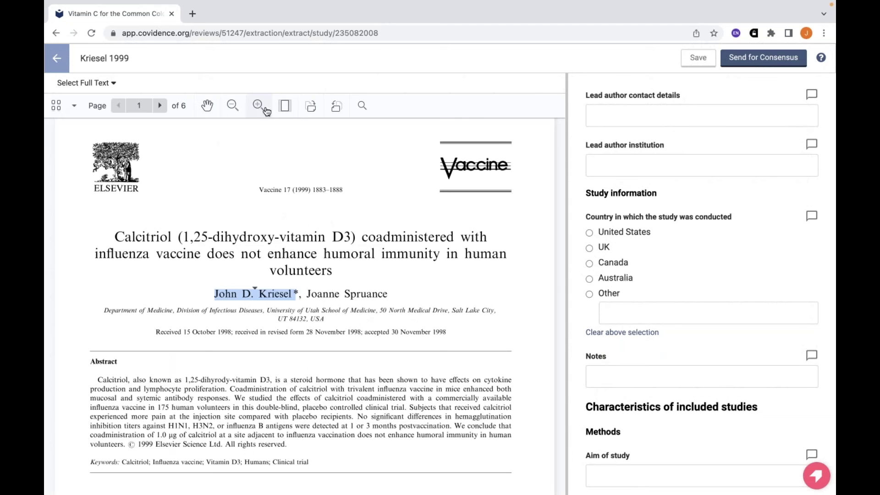
left_click(258, 106)
left_click(258, 107)
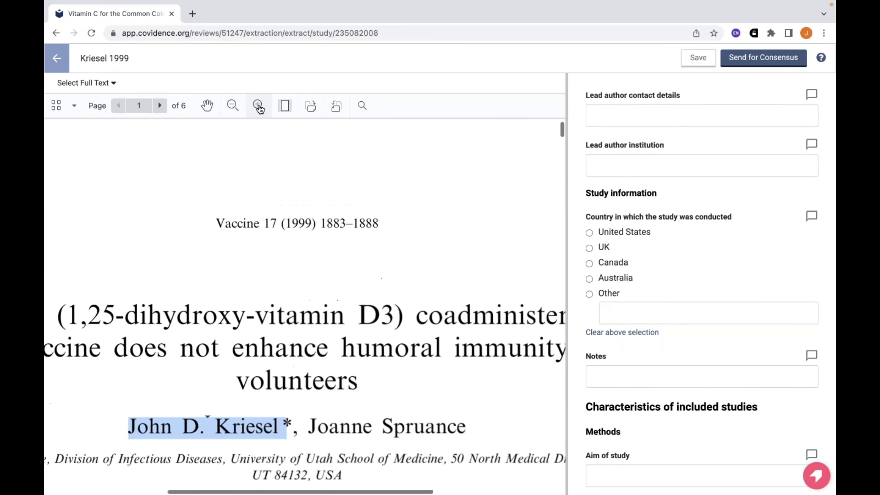
left_click(234, 108)
left_click(233, 106)
left_click(233, 106)
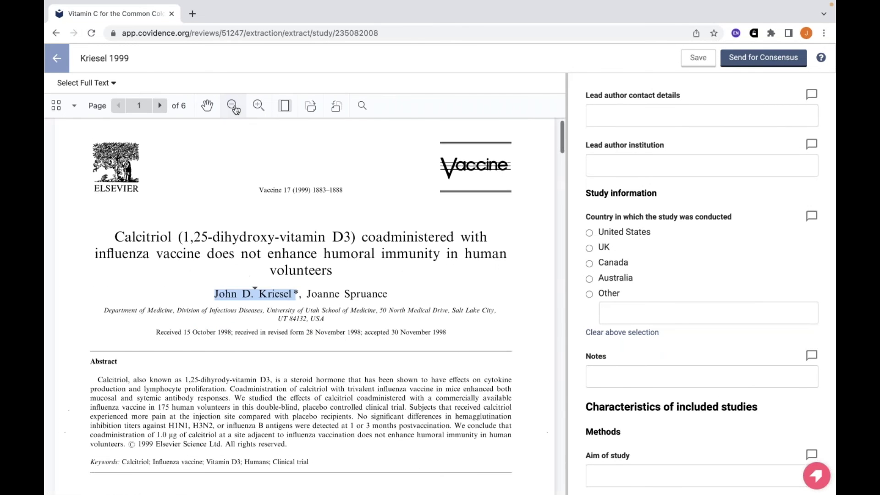
left_click(233, 107)
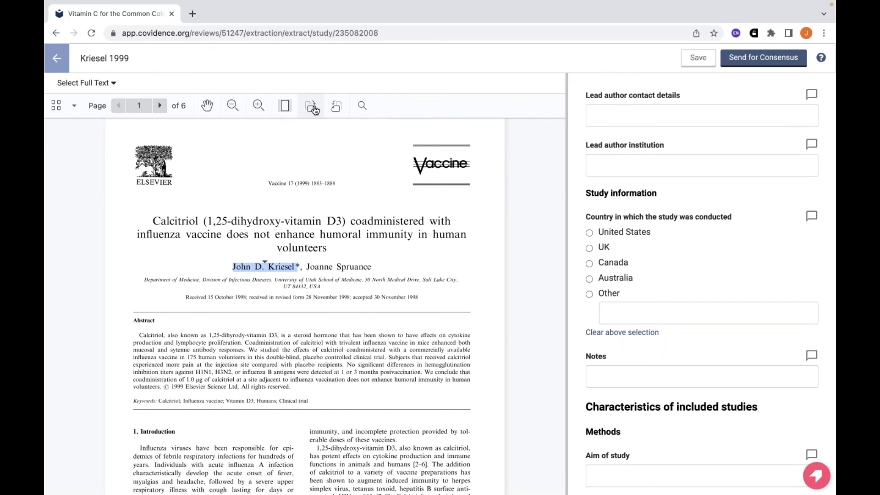
Rotate the article clockwise through a full turn, and open and close the document search
left_click(314, 107)
left_click(314, 108)
left_click(313, 108)
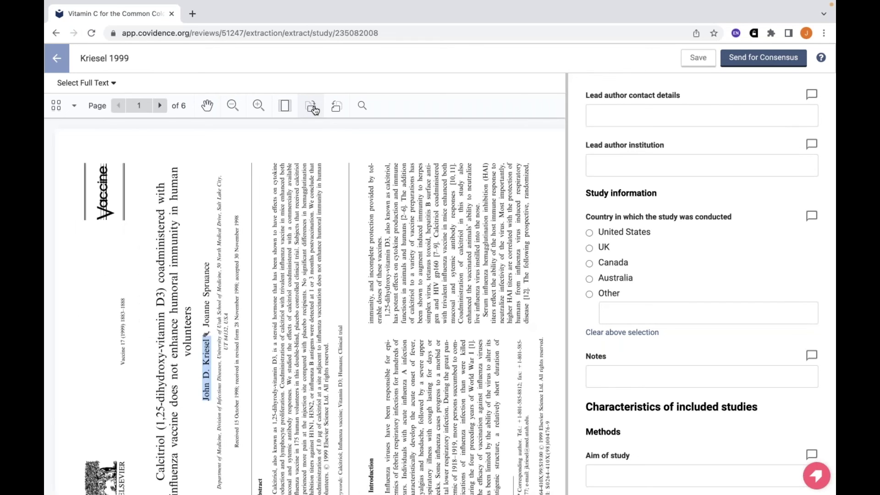
left_click(314, 109)
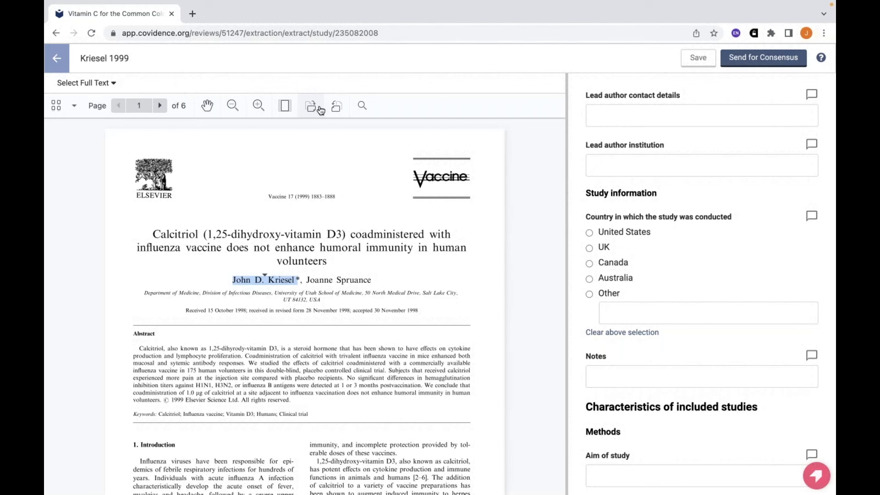
left_click(361, 107)
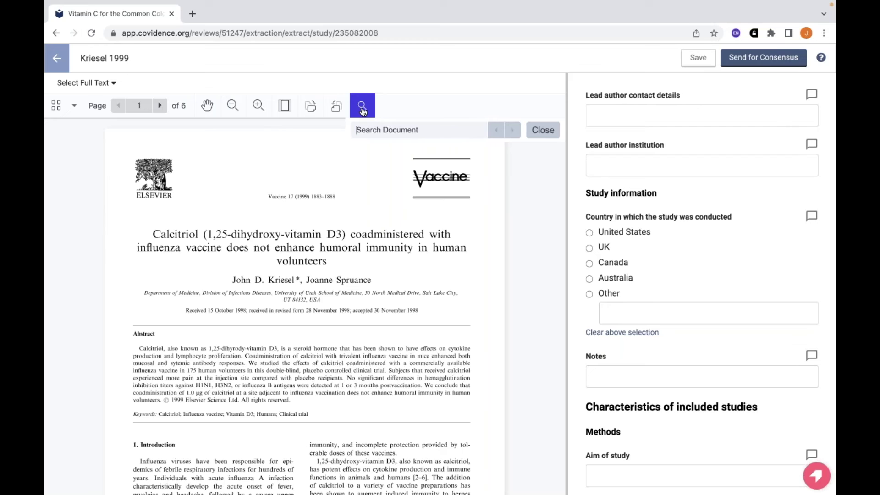
left_click(543, 131)
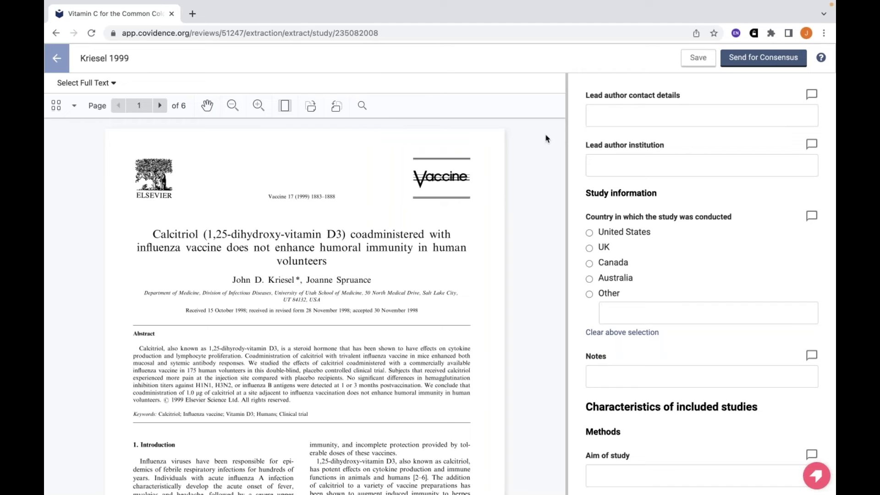
Leave the study's extraction without saving and list the studies that require consensus
left_click(54, 58)
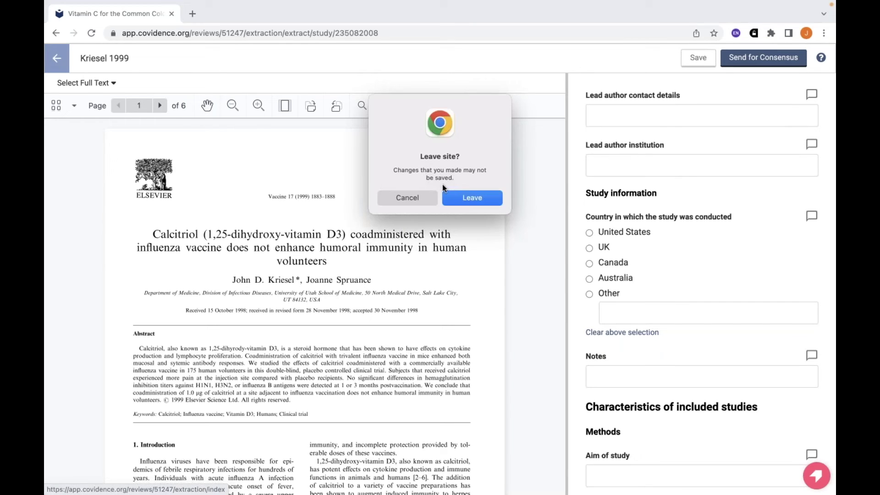
left_click(467, 197)
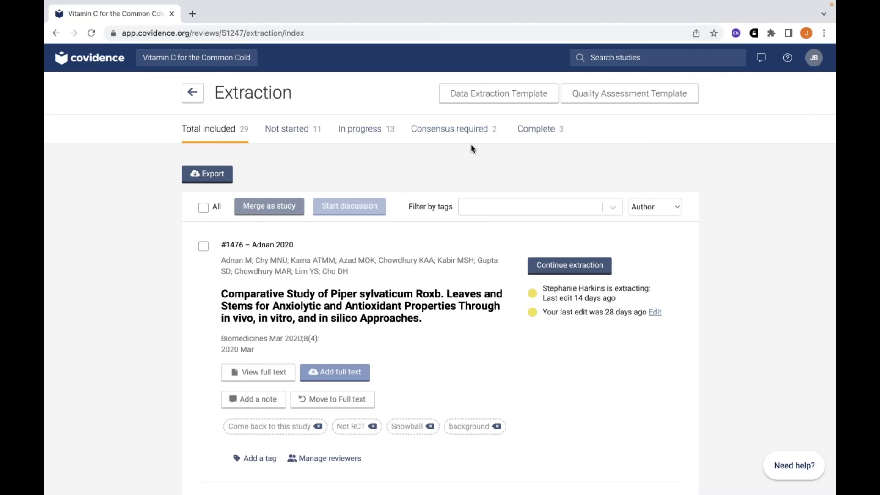
left_click(459, 131)
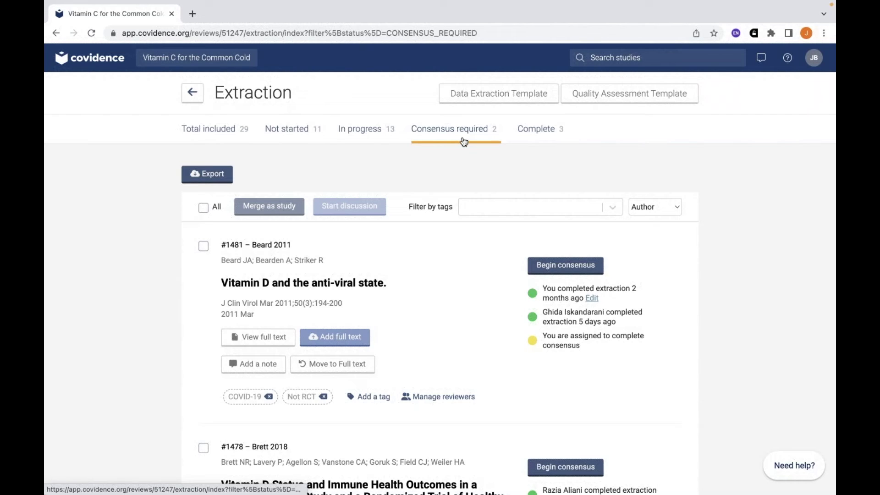
Begin consensus on "Vitamin D and the anti-viral state", accept Sunlight, Nutrition and Health Research Centre as lead author institution, and leave without saving
left_click(559, 269)
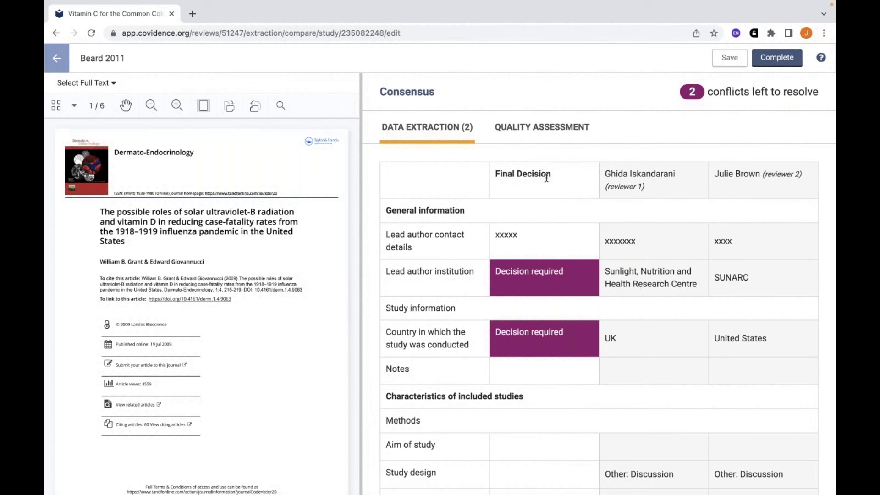
scroll(649, 292, "down", 2)
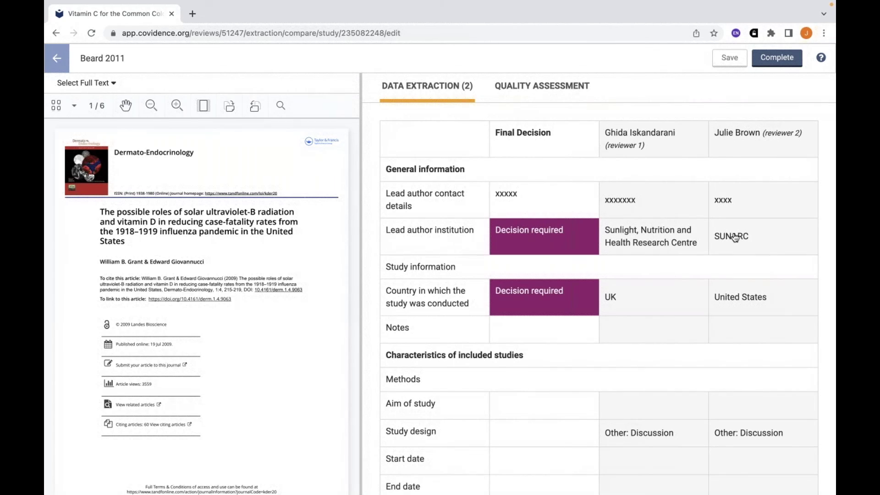
left_click(681, 235)
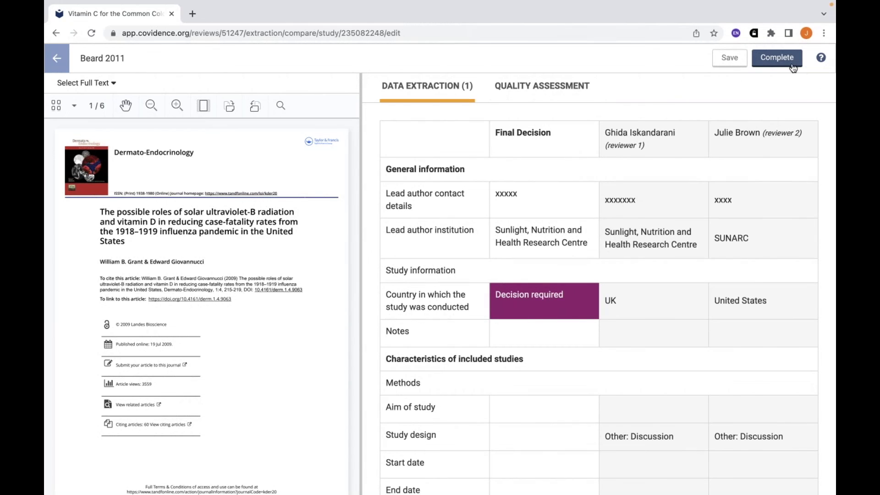
left_click(58, 62)
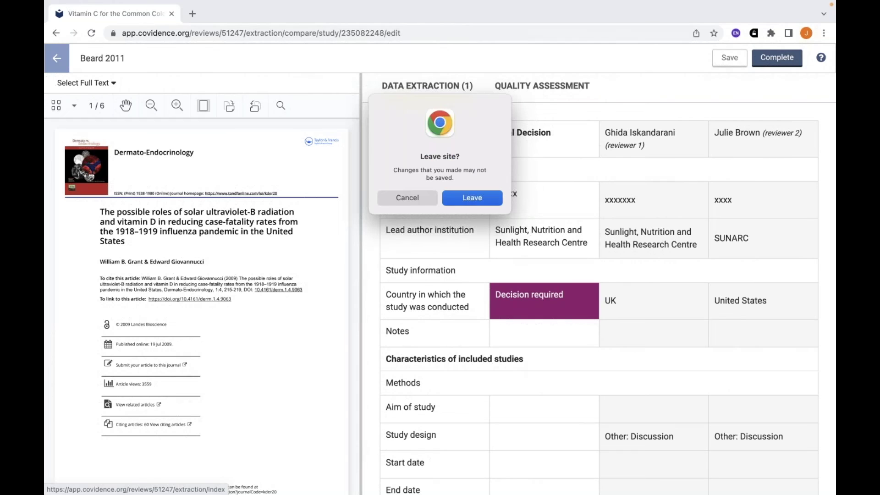
left_click(472, 198)
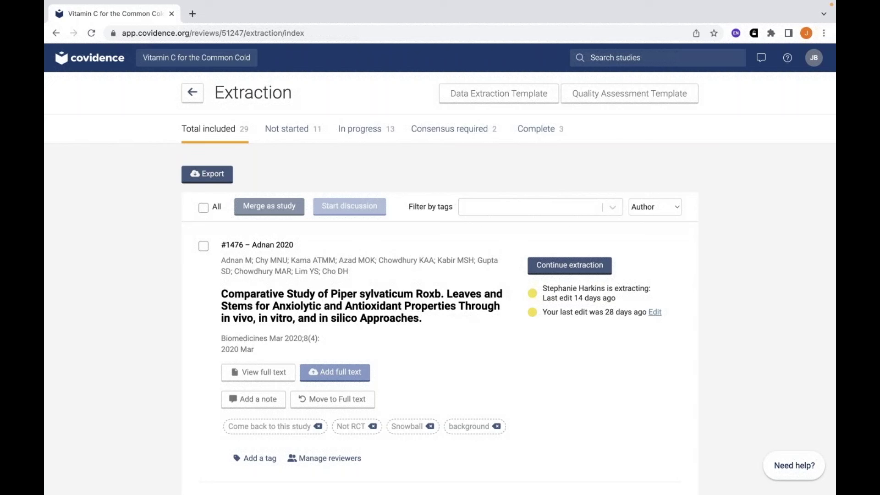
Try reassigning Reviewer 2 on study #1476, restore the original reviewer, and close the reviewer assignments without saving
scroll(311, 288, "down", 2)
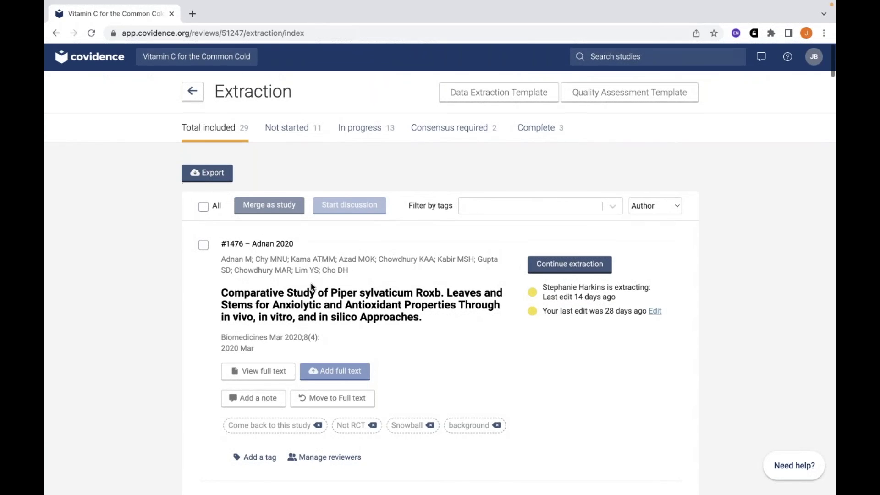
scroll(311, 283, "down", 1)
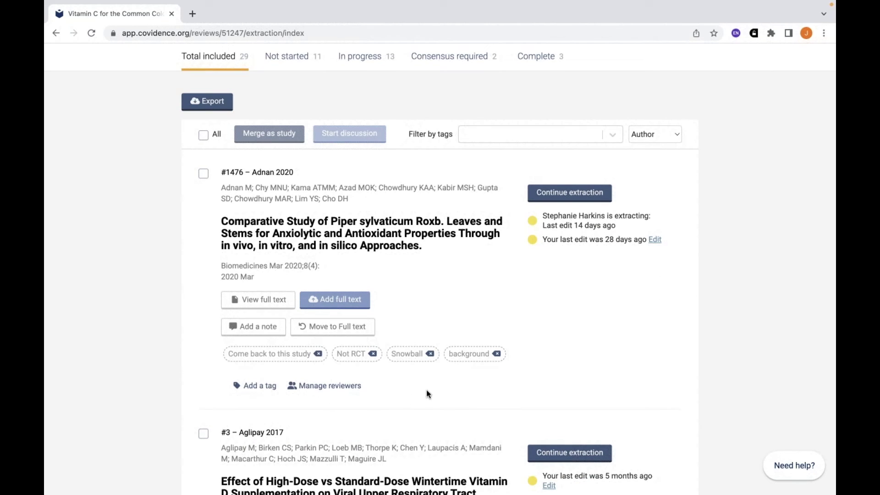
left_click(340, 390)
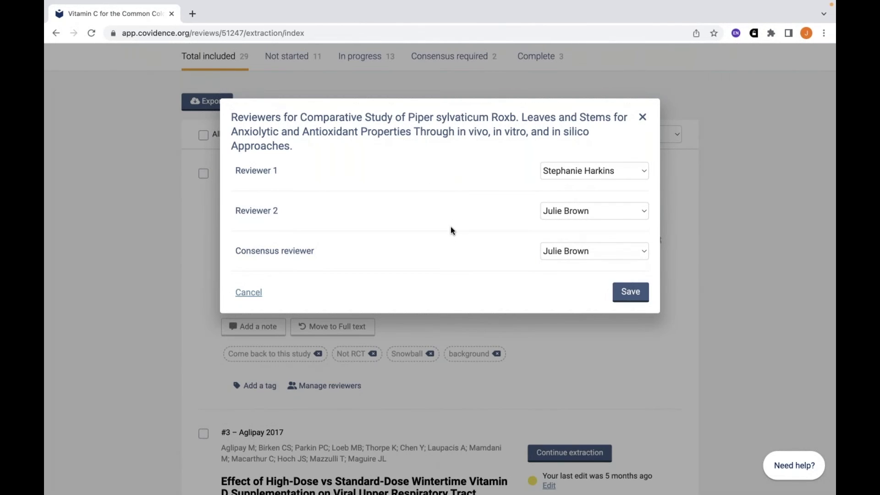
left_click(641, 214)
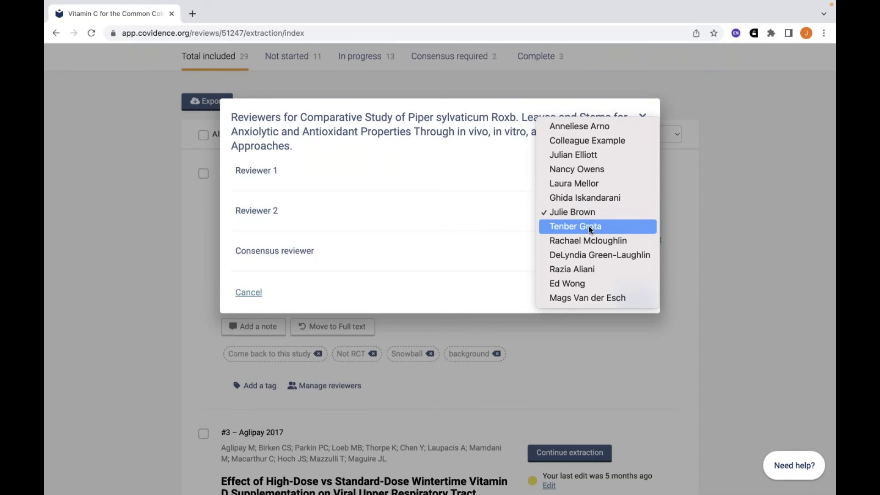
left_click(588, 226)
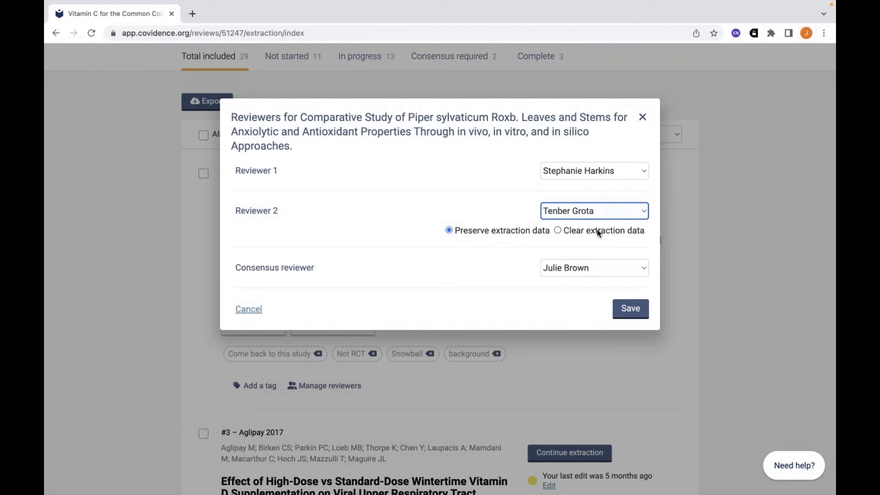
left_click(593, 215)
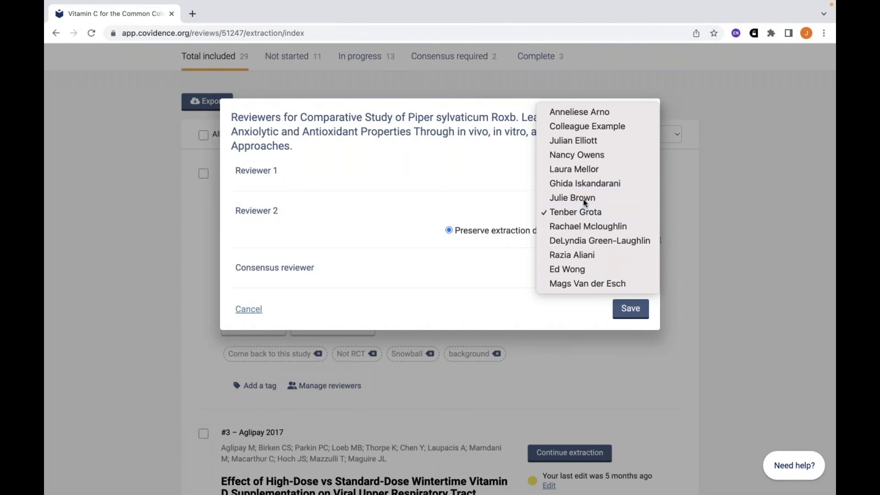
left_click(583, 199)
left_click(649, 351)
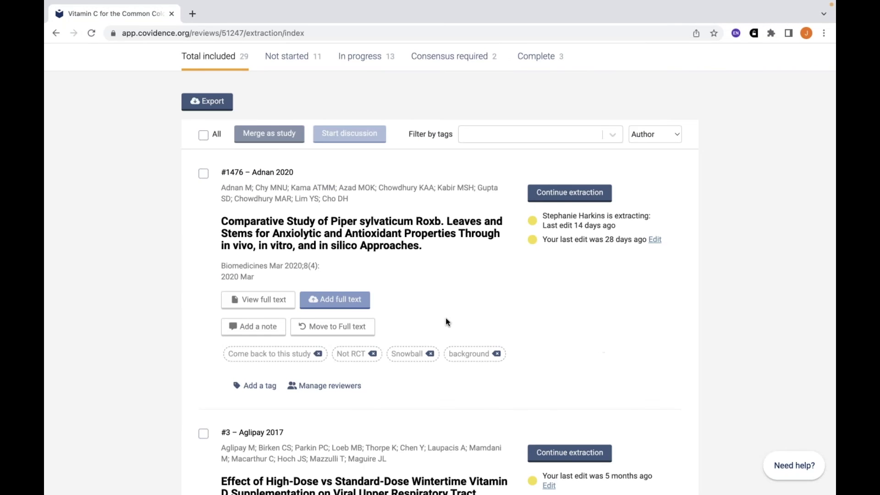
Merge studies #1476 and #3 into one study, using #3 as the study ID
scroll(228, 338, "down", 1)
scroll(230, 339, "down", 1)
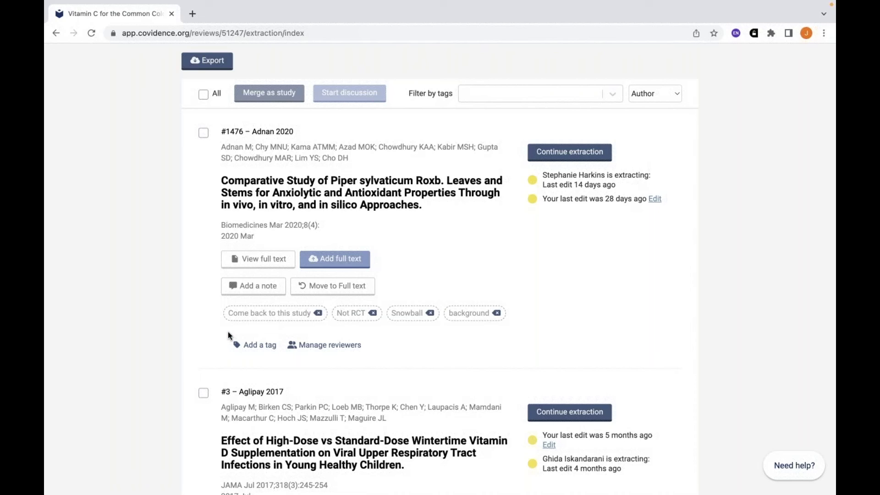
left_click(203, 133)
left_click(204, 394)
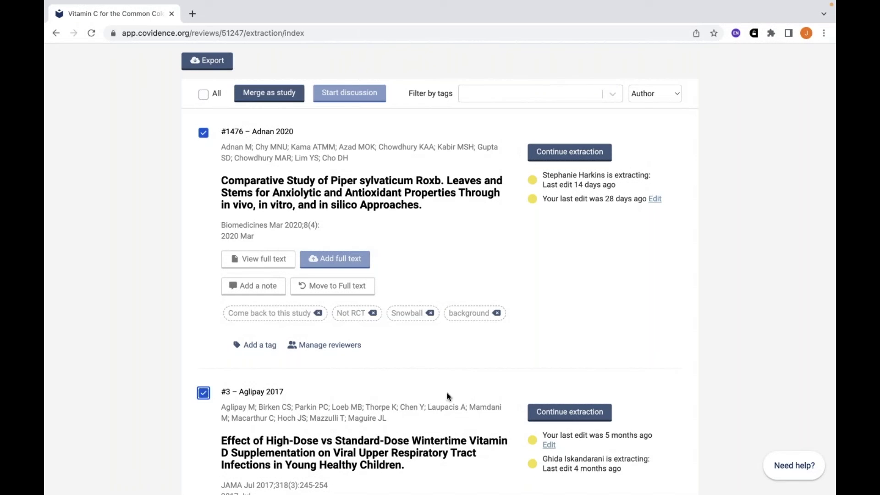
scroll(443, 380, "down", 1)
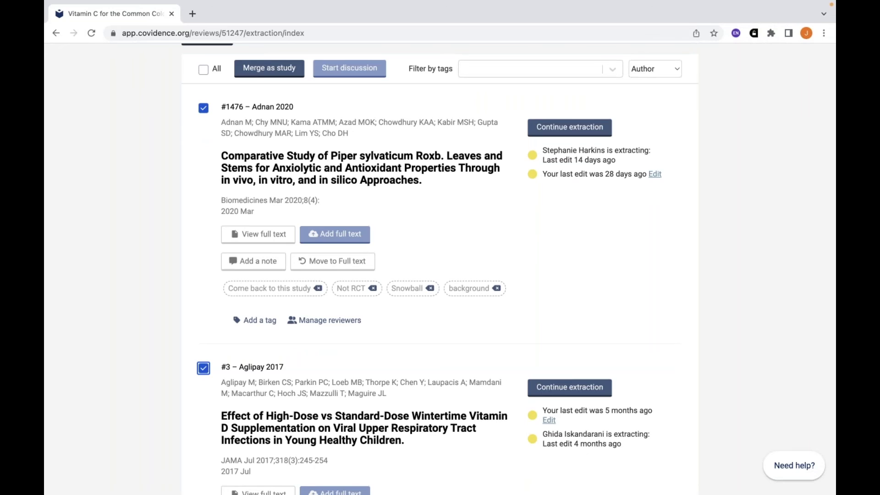
left_click(277, 70)
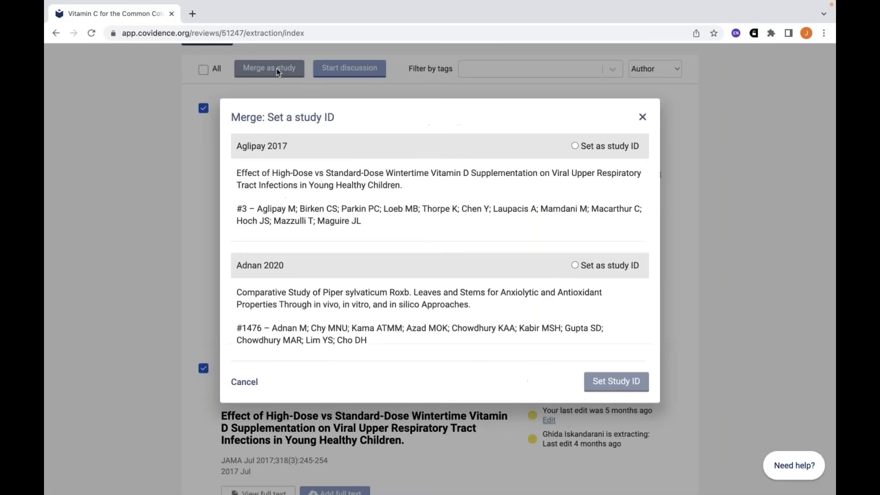
left_click(575, 145)
left_click(627, 382)
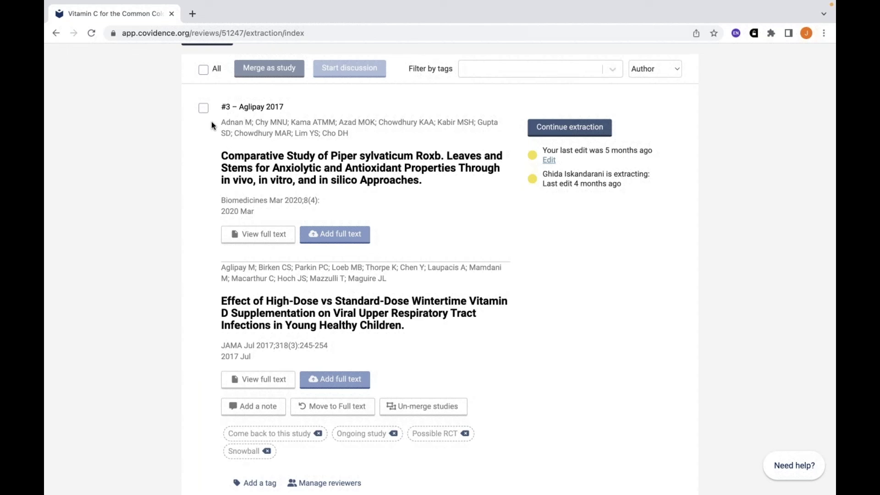
Un-merge the two combined studies under #3 and confirm the separation
left_click(203, 108)
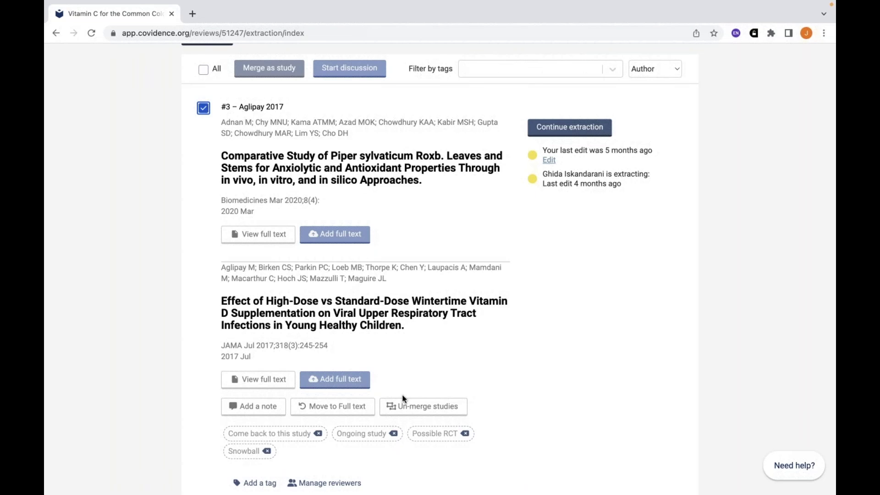
left_click(427, 409)
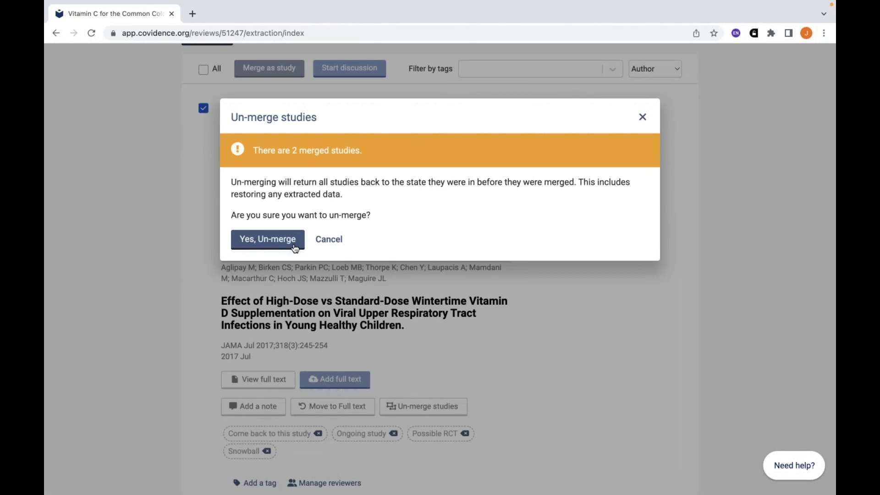
left_click(268, 240)
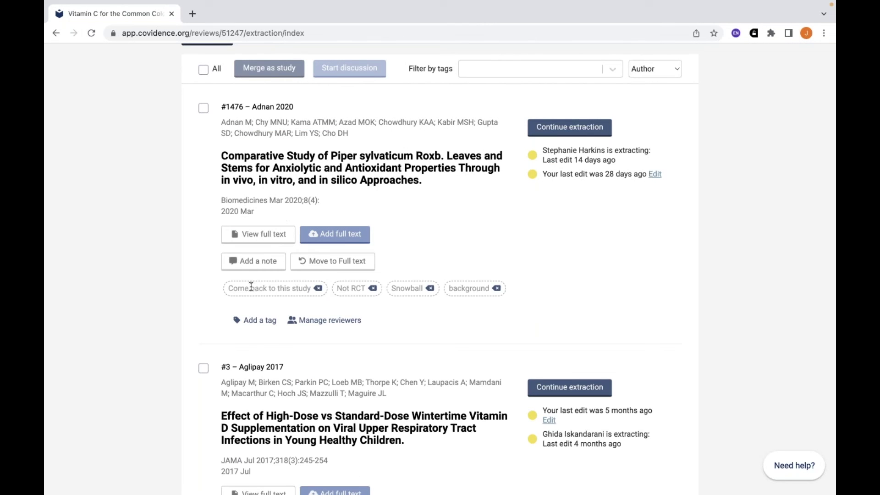
Return to the review summary, open the review's export page, and view the data extraction export choices
scroll(234, 193, "up", 4)
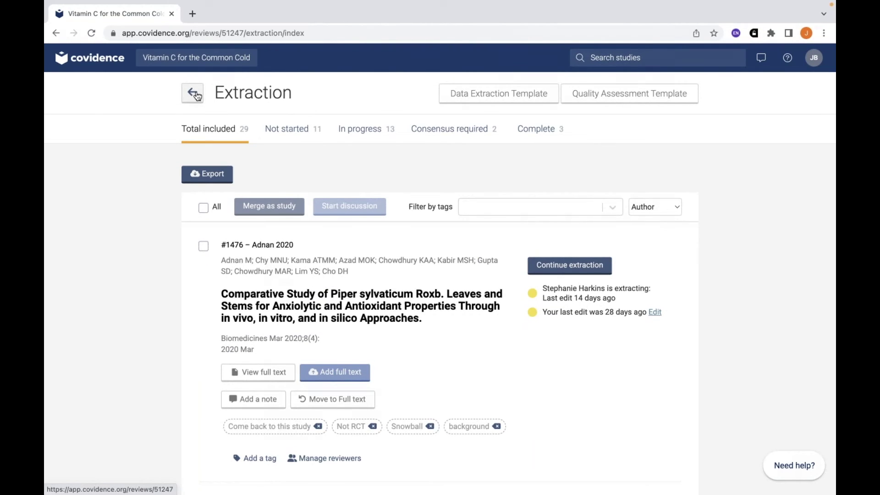
left_click(198, 96)
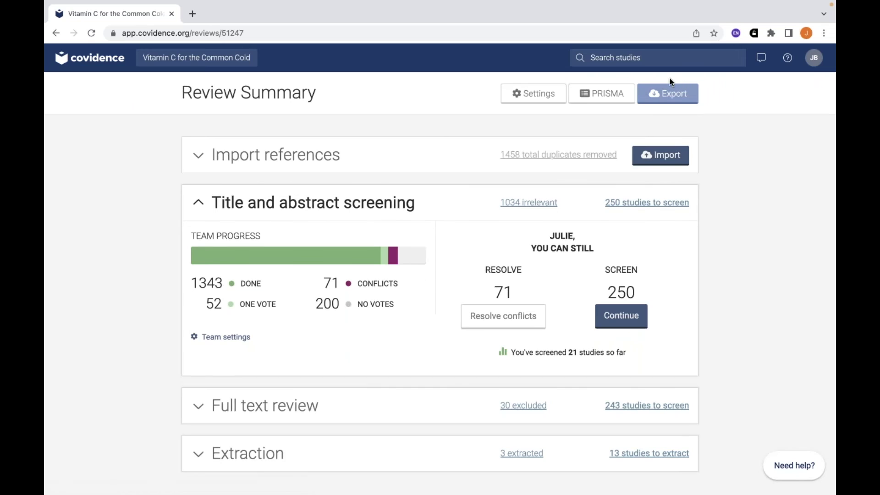
left_click(684, 97)
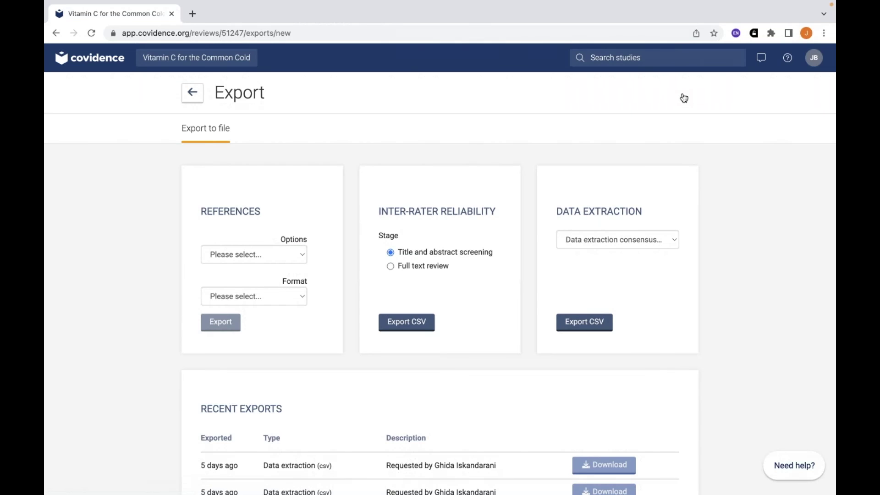
left_click(604, 240)
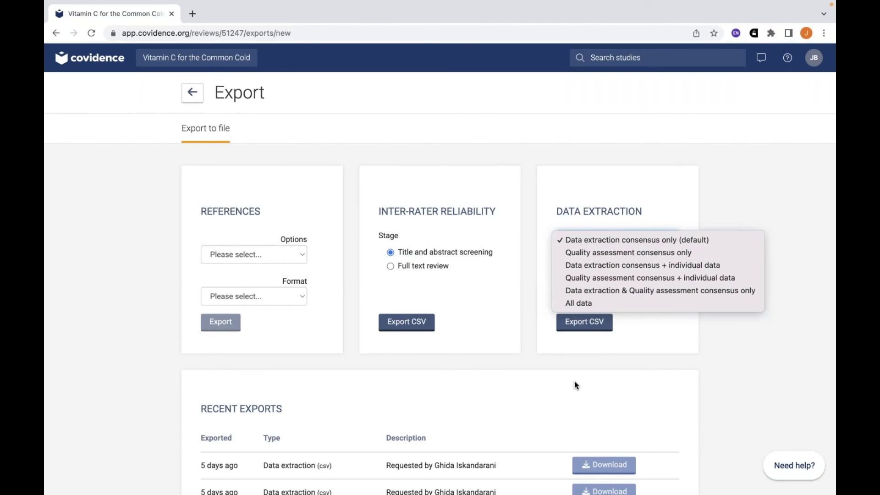
left_click(757, 365)
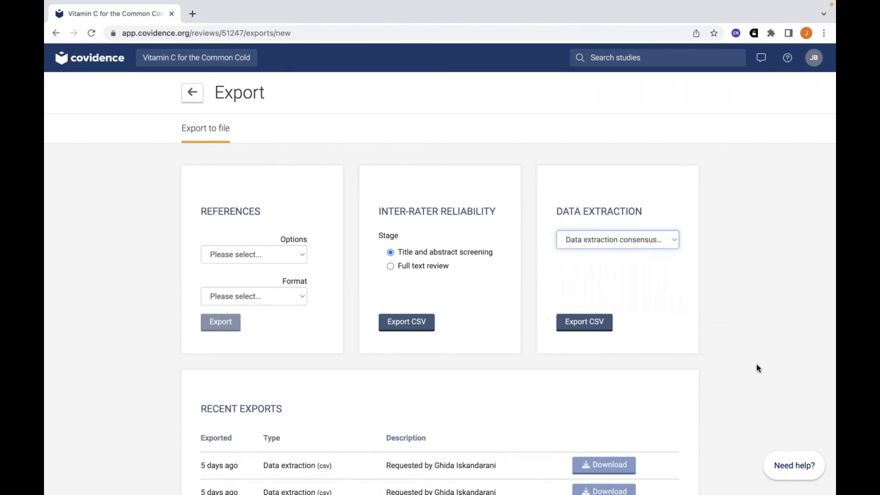
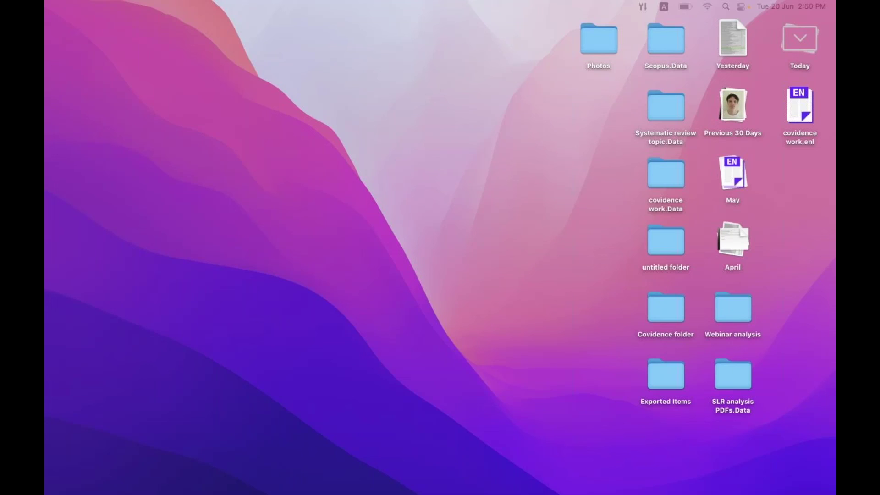
Switch back to Covidence in the browser and look through the Extraction 2 articles in the knowledge base
key("super+Tab")
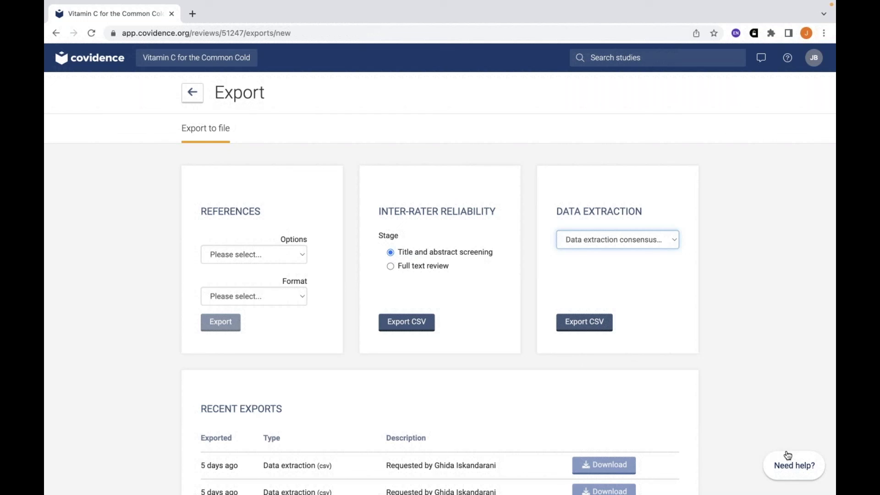
left_click(794, 473)
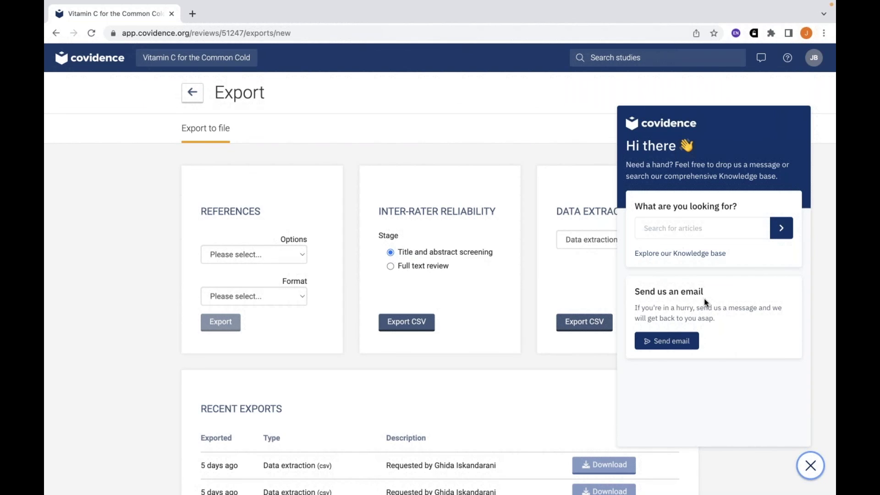
left_click(667, 255)
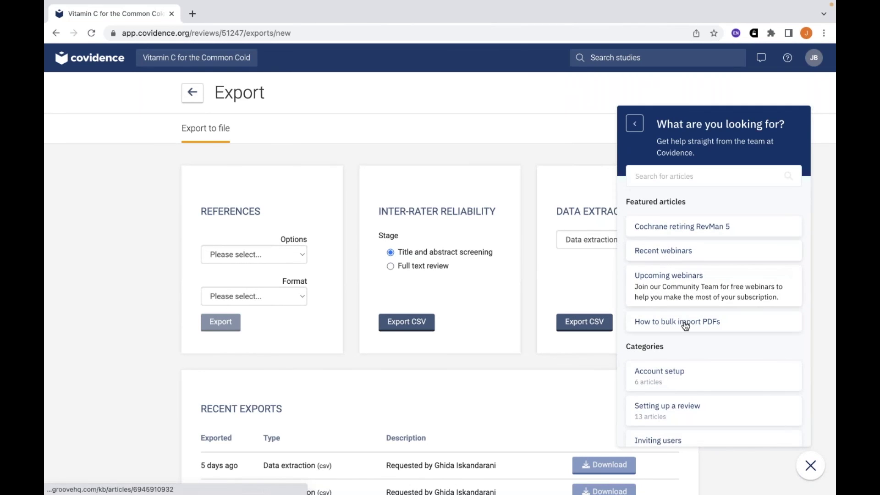
scroll(687, 343, "down", 2)
scroll(687, 344, "down", 5)
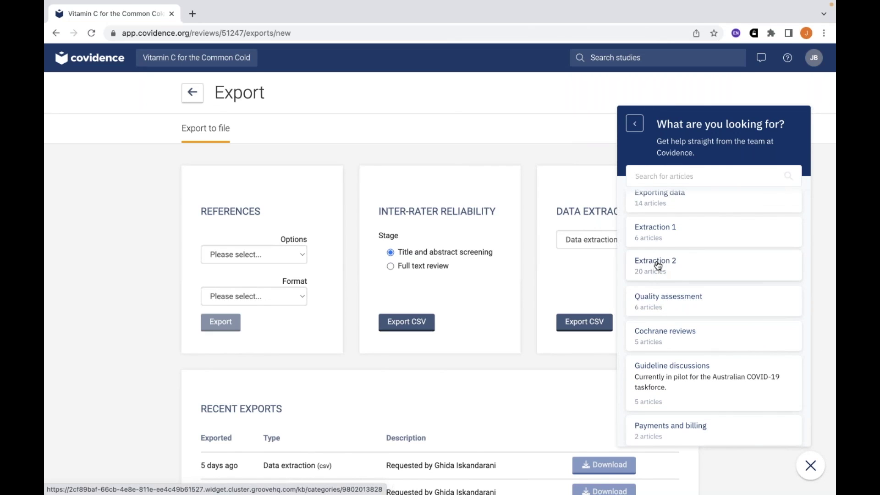
left_click(658, 266)
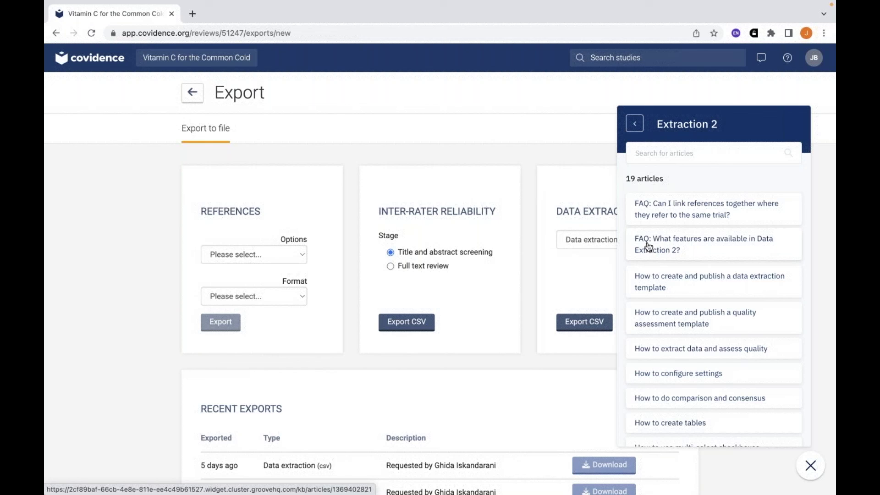
left_click(534, 106)
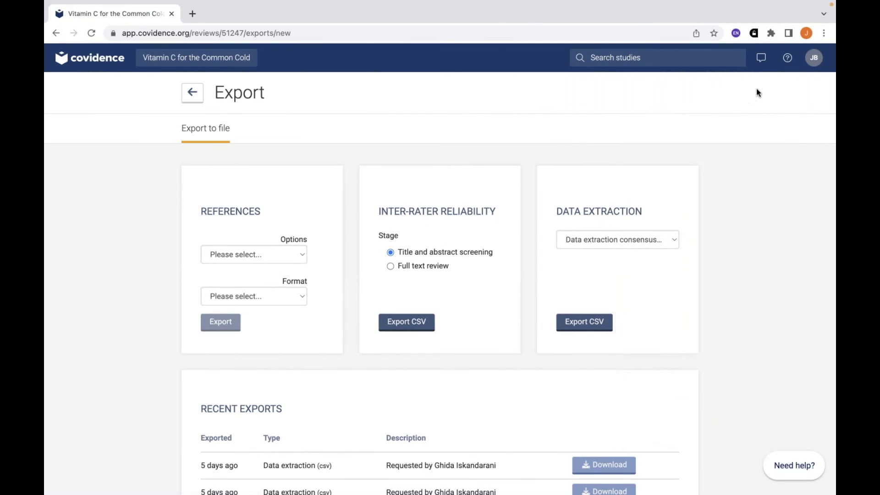
View the other help resources offered, including latest changes and webinar registration, and look over the export page
left_click(788, 61)
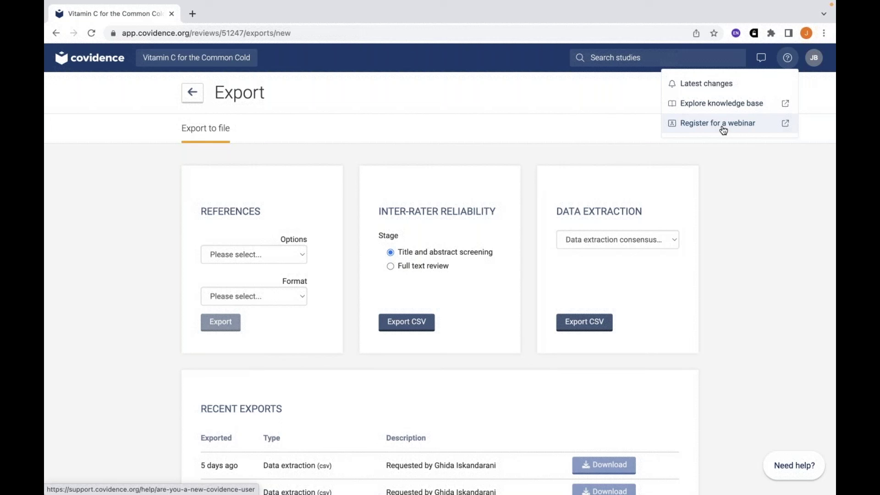
left_click(761, 198)
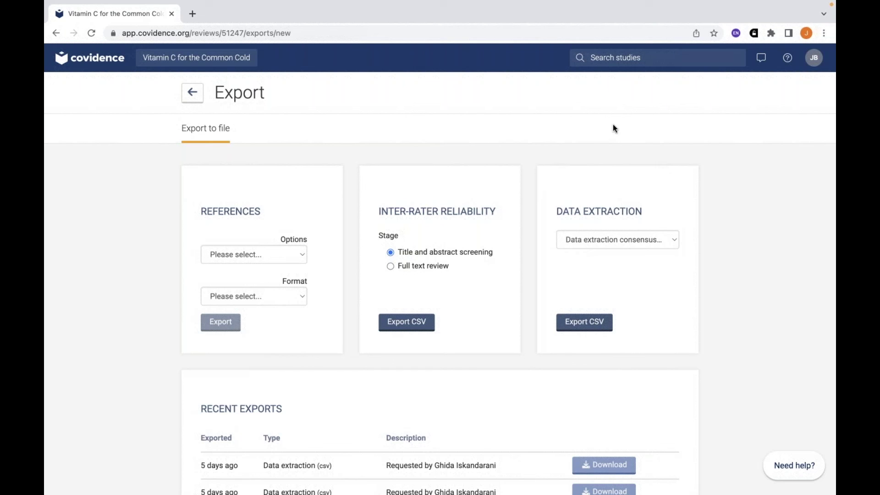
scroll(661, 265, "down", 1)
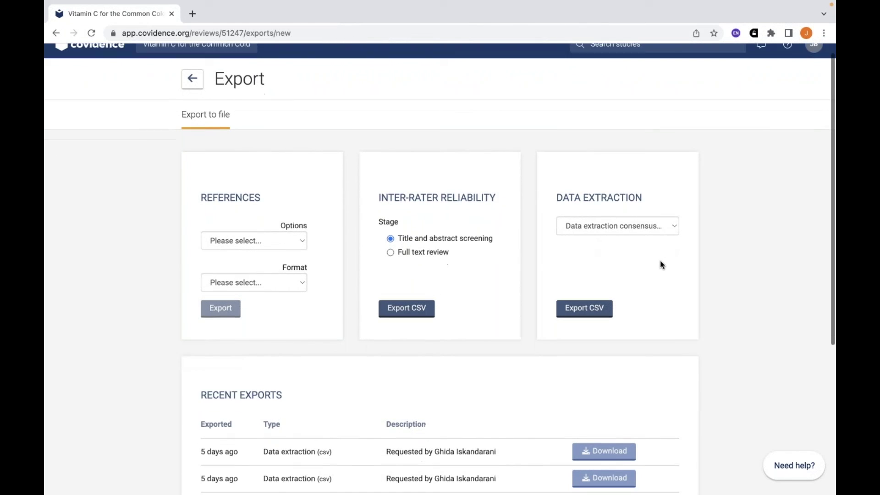
Download the third data extraction CSV listed under recent exports, open it in Numbers, and move its window fully into view
scroll(661, 263, "down", 3)
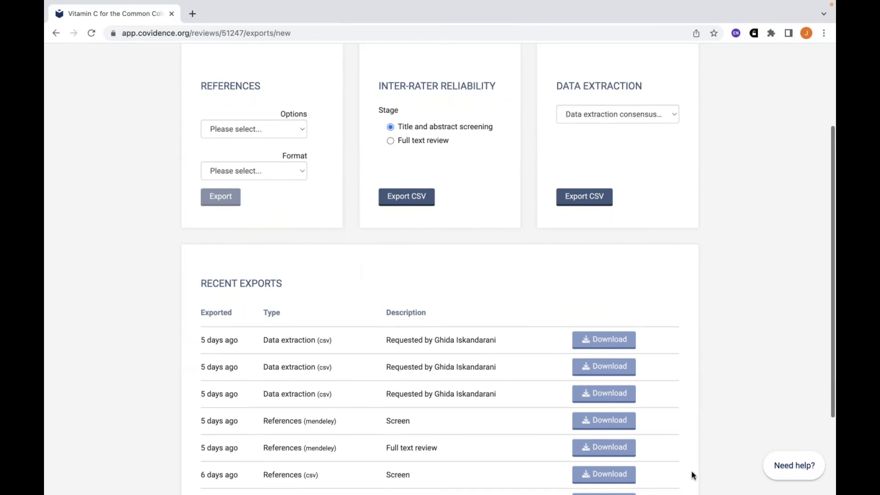
left_click(603, 395)
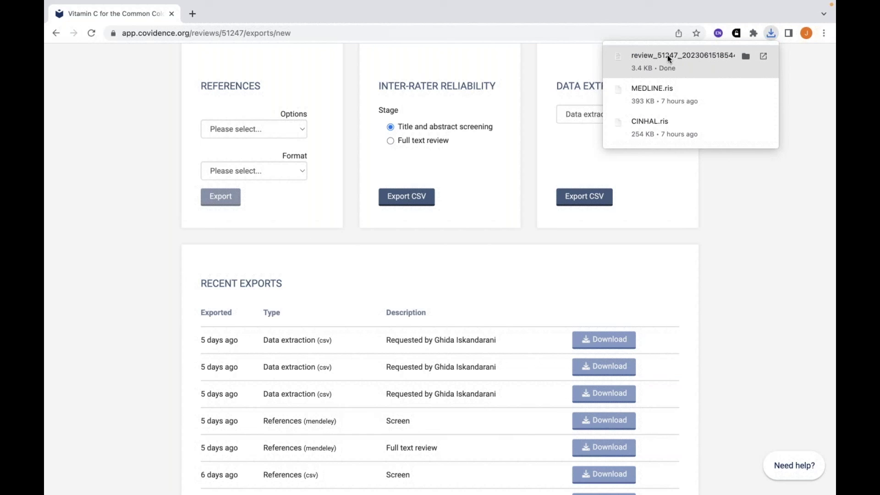
mouse_move(631, 5)
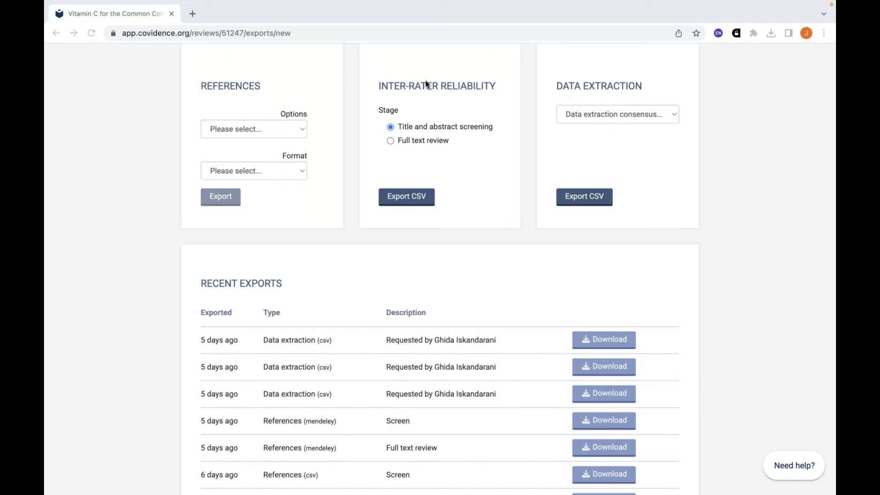
mouse_move(111, 1)
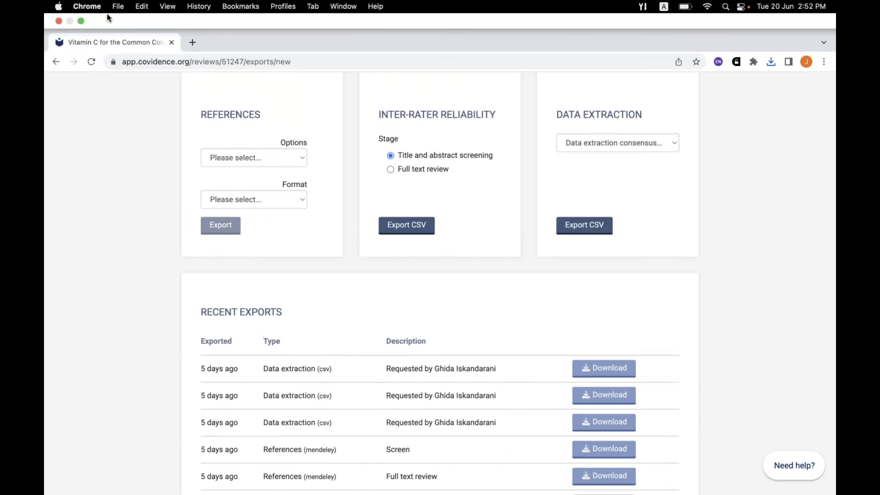
left_click(81, 21)
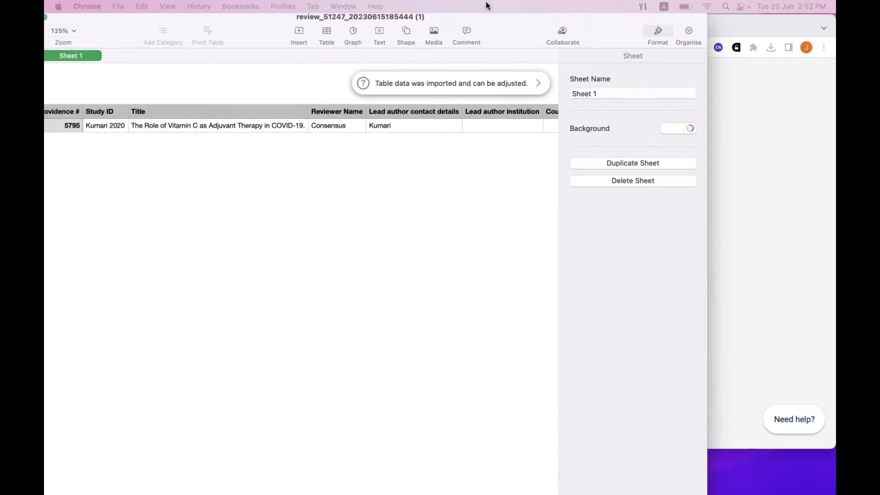
left_click_drag(487, 6, 521, 4)
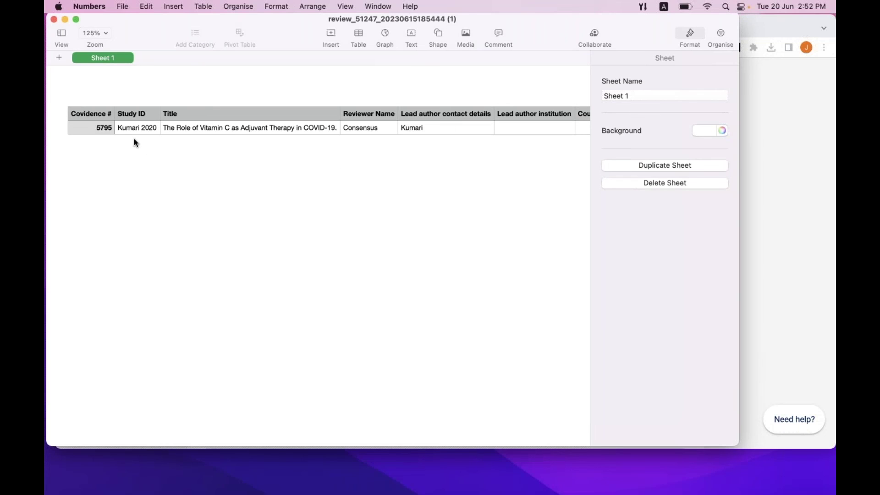
Examine the exported table's columns from study identification through the participants' baseline characteristics for vitamin C and placebo, and return to the first column
scroll(182, 133, "right", 3)
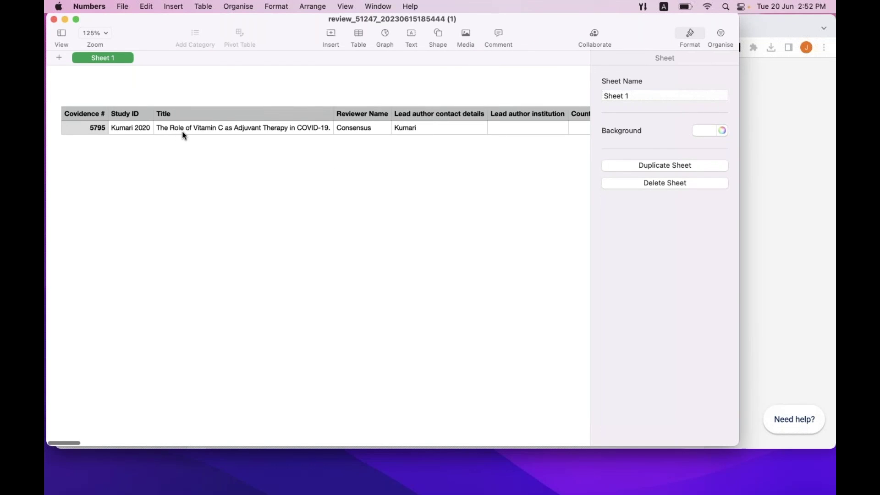
scroll(183, 131, "right", 5)
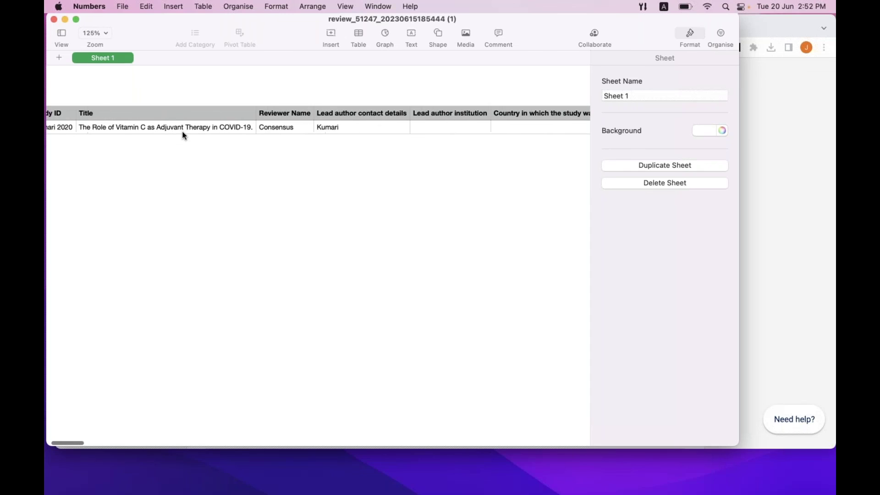
scroll(185, 135, "right", 5)
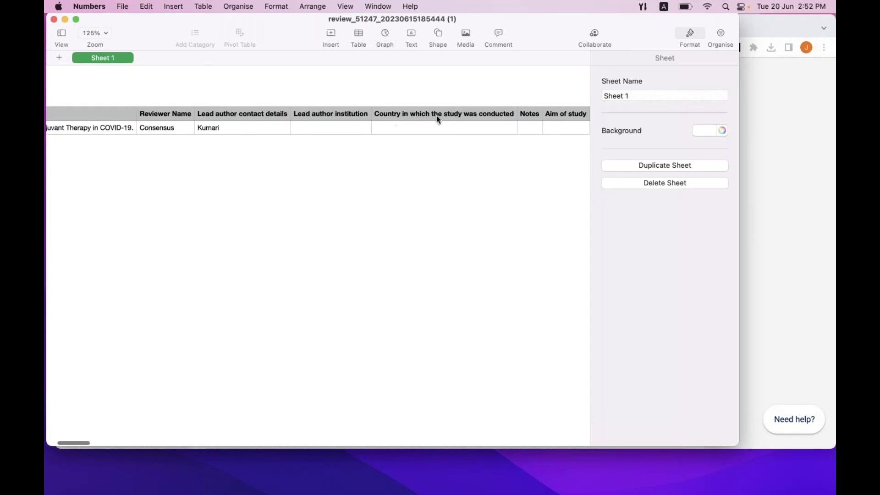
scroll(451, 118, "right", 6)
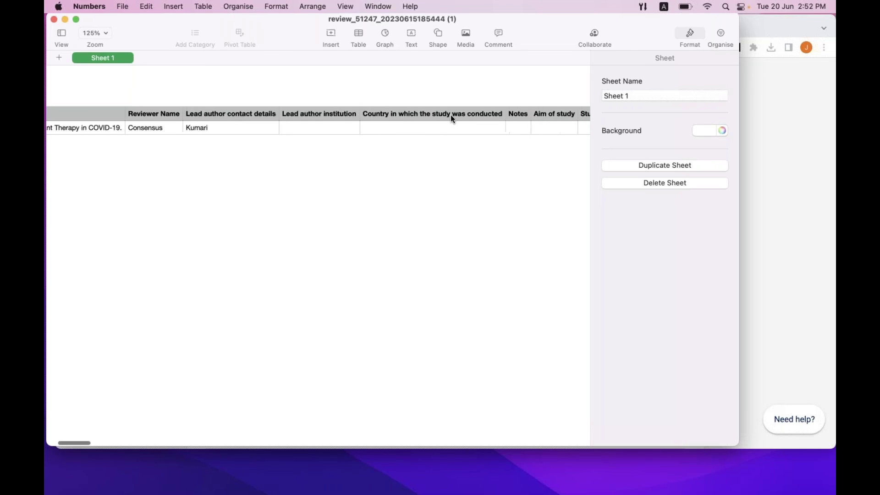
scroll(452, 118, "right", 6)
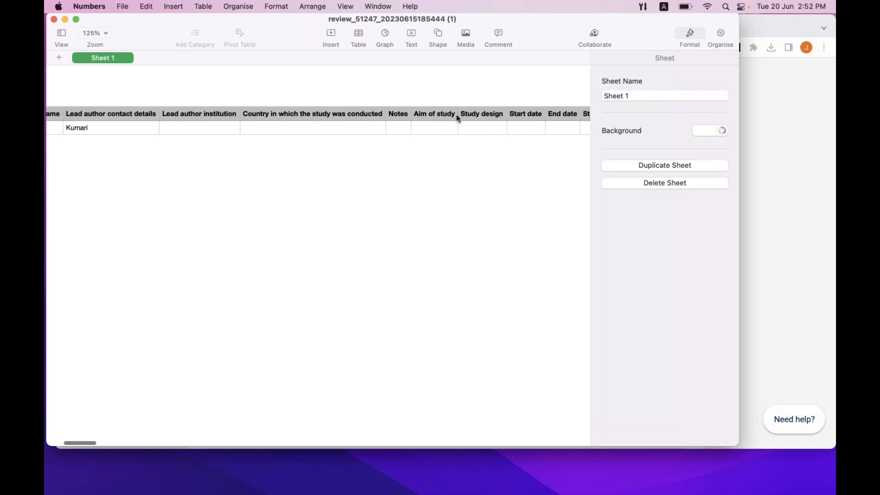
scroll(455, 117, "right", 7)
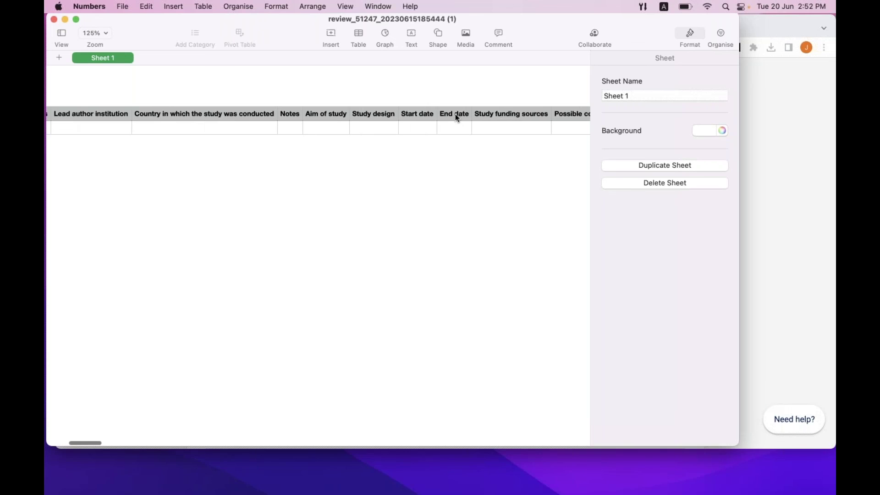
scroll(453, 117, "right", 1)
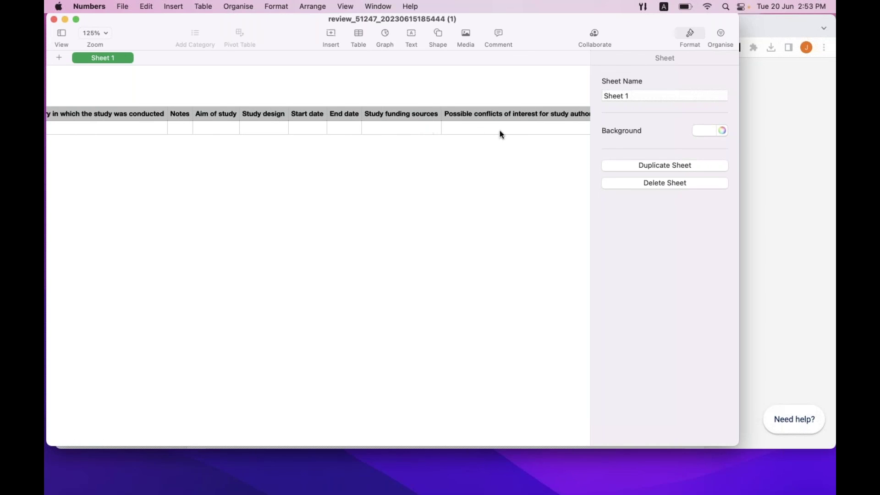
scroll(511, 133, "right", 13)
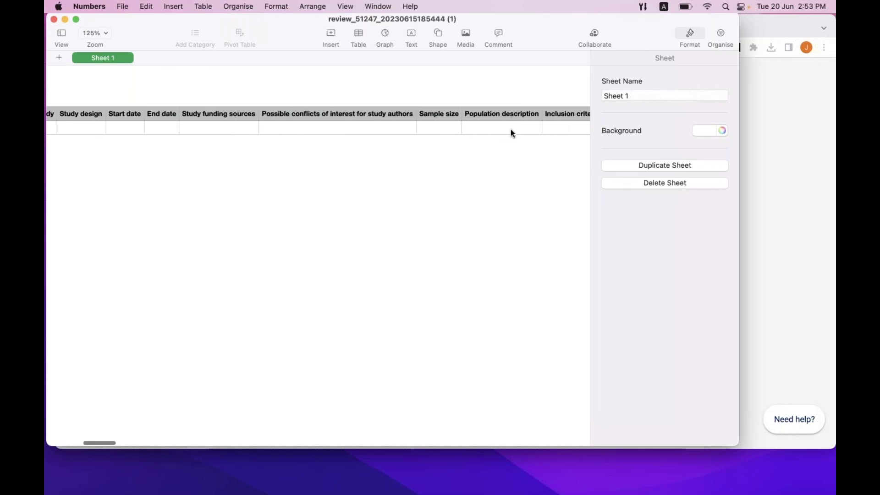
scroll(512, 133, "right", 6)
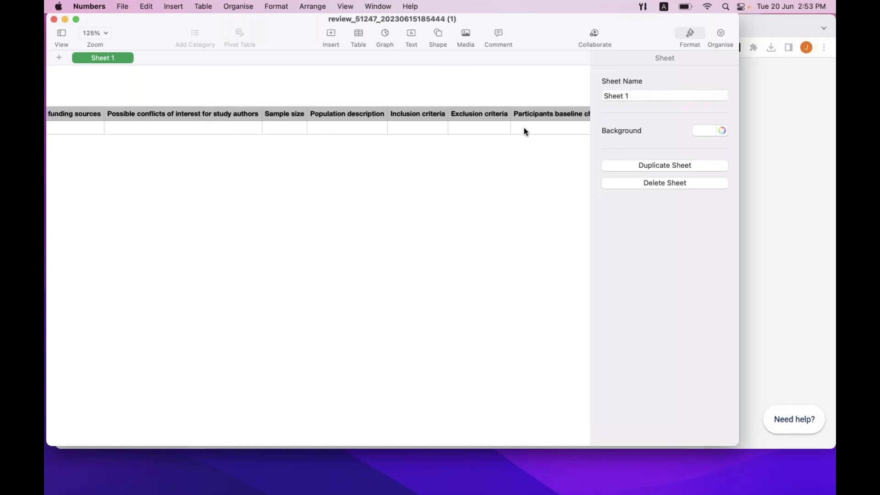
scroll(514, 124, "right", 7)
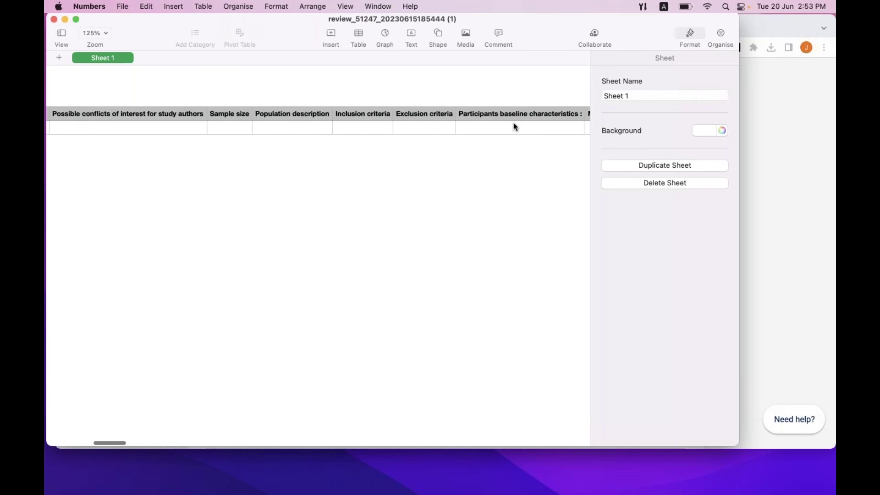
scroll(568, 118, "right", 4)
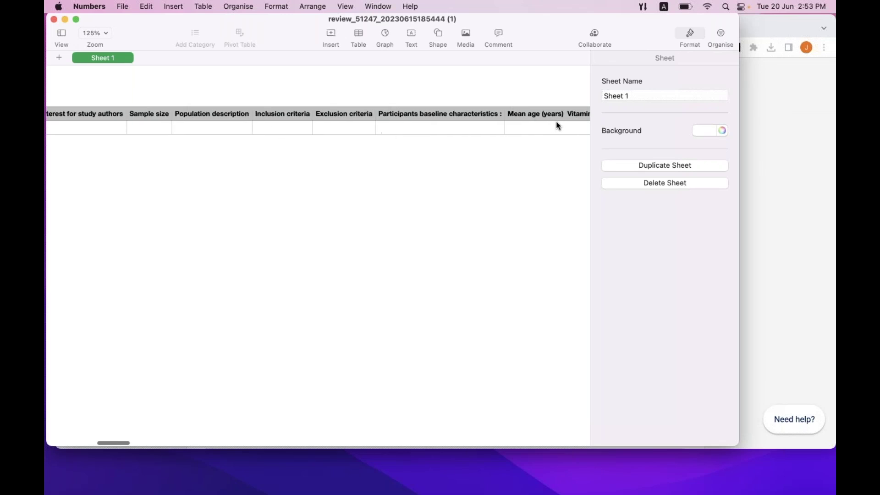
scroll(548, 121, "right", 7)
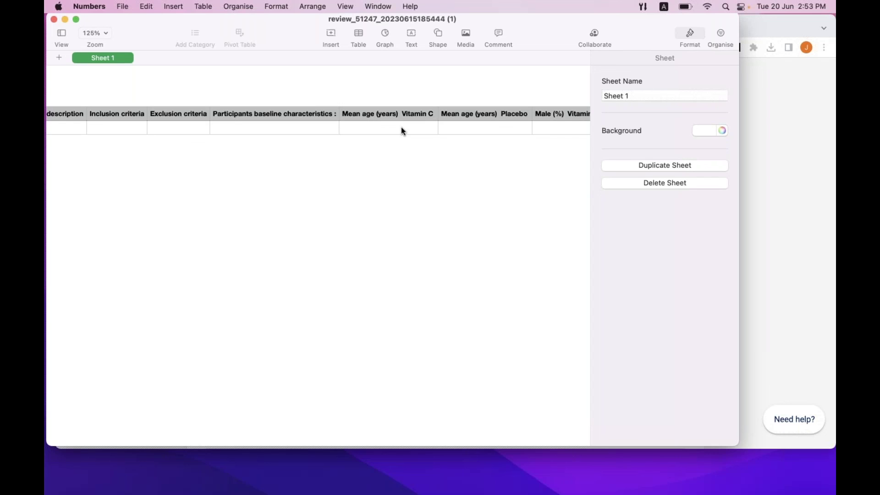
scroll(401, 126, "left", 10)
scroll(211, 119, "left", 15)
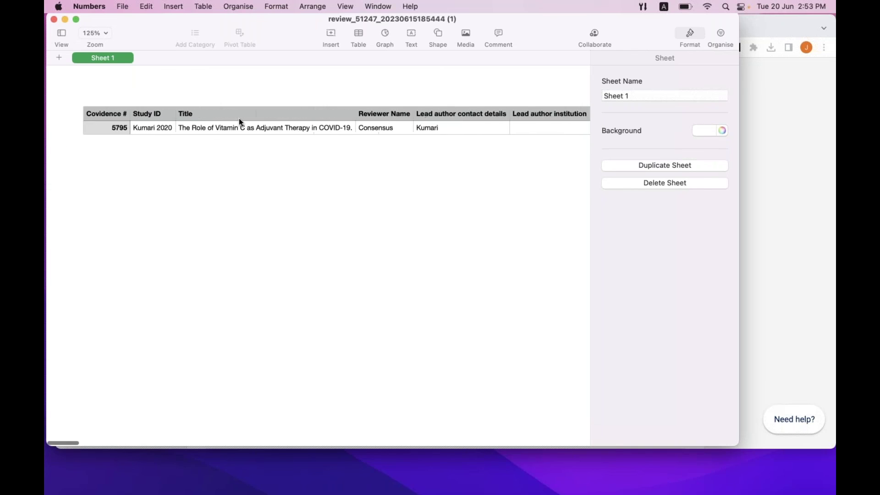